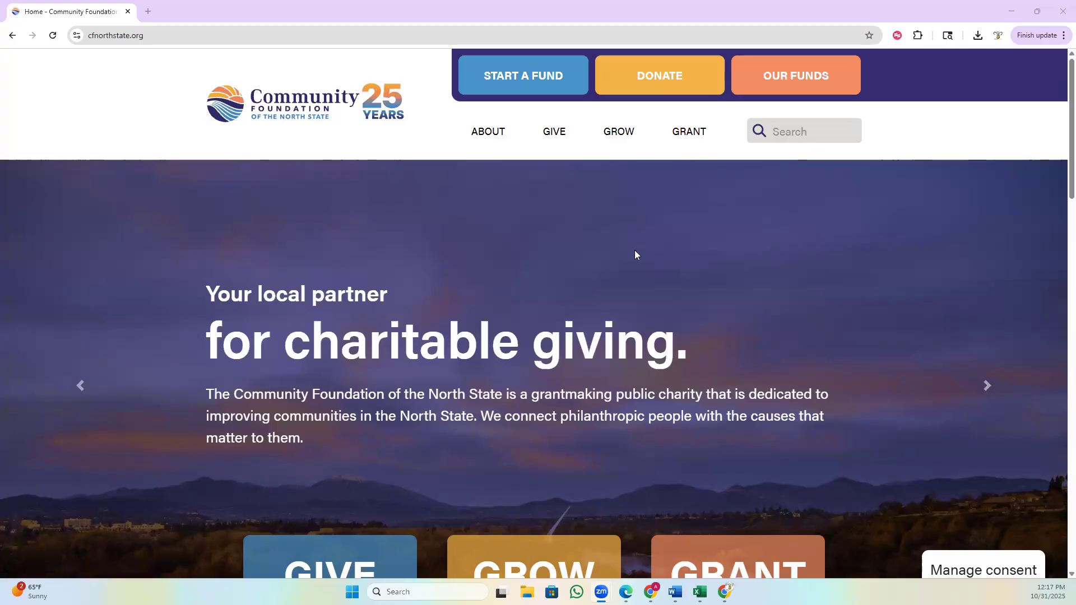
# Open the Scholarships page through the Grant & Scholarship Seekers program on the foundation's home page.
pyautogui.scroll(-9, 635, 254)
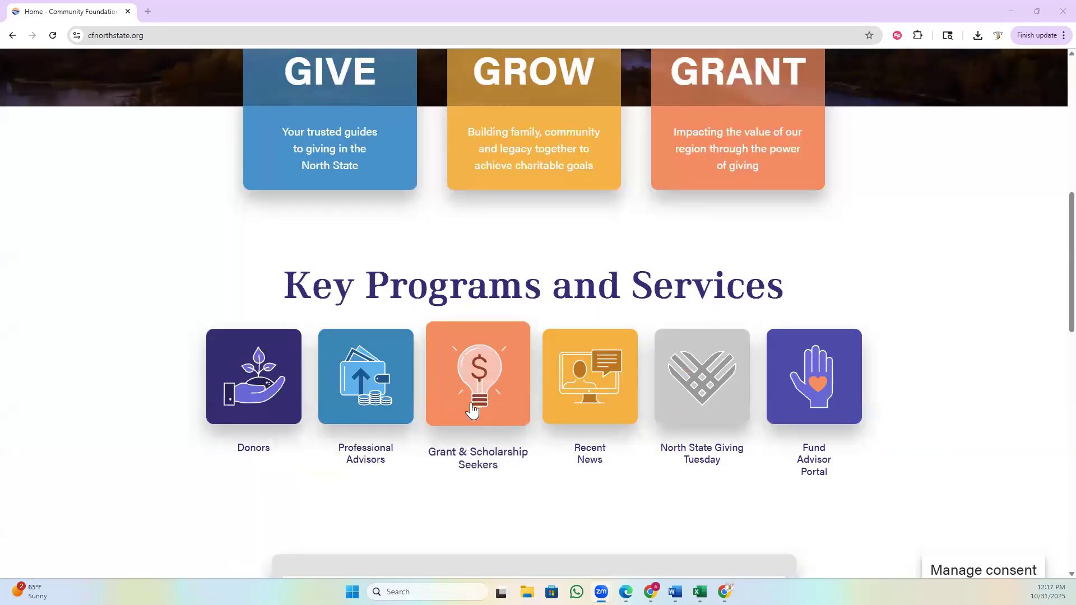
pyautogui.click(477, 387)
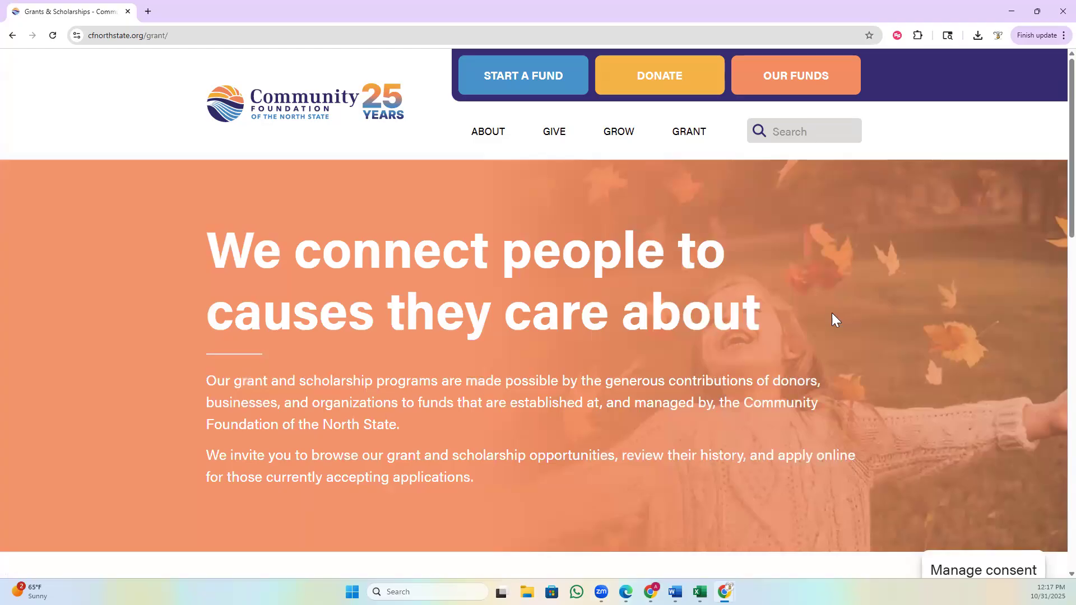
pyautogui.scroll(-4, 841, 311)
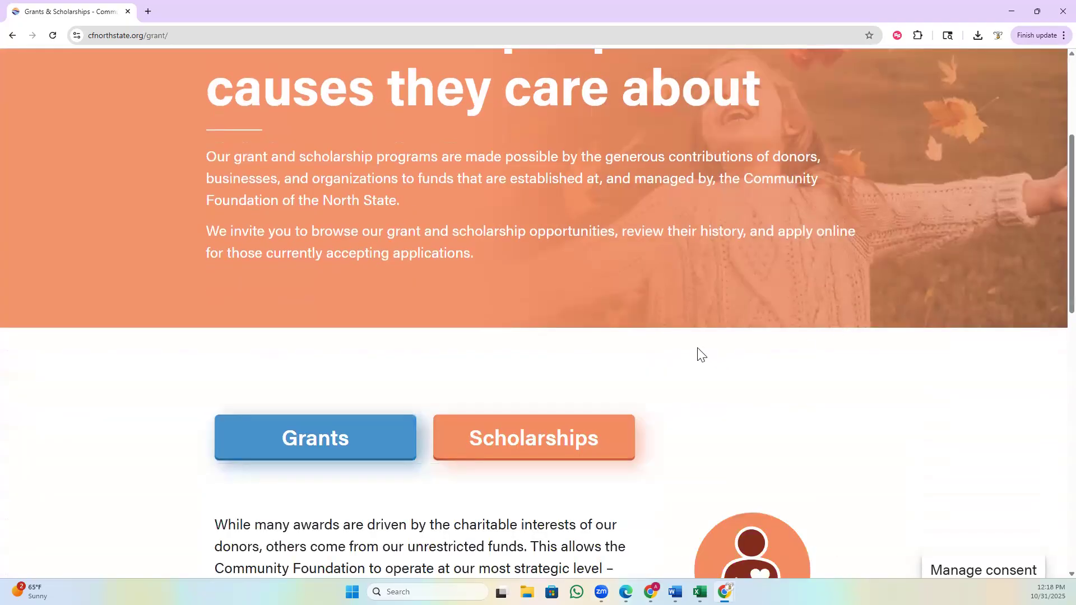
pyautogui.click(584, 450)
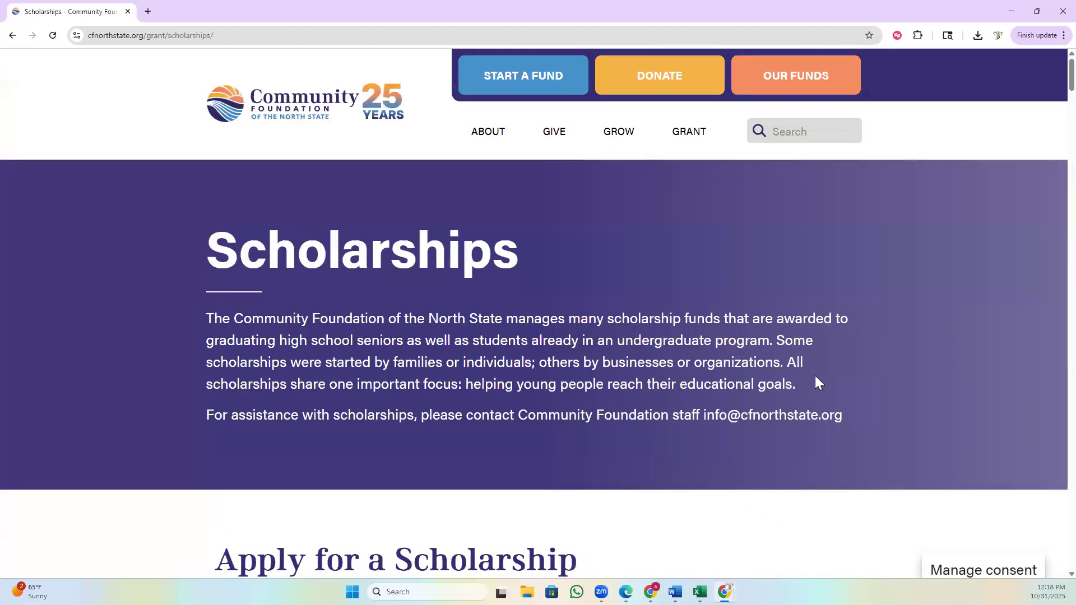
# Find the Apply for a Scholarship section and open the Universal Application portal from it.
pyautogui.scroll(-3, 815, 372)
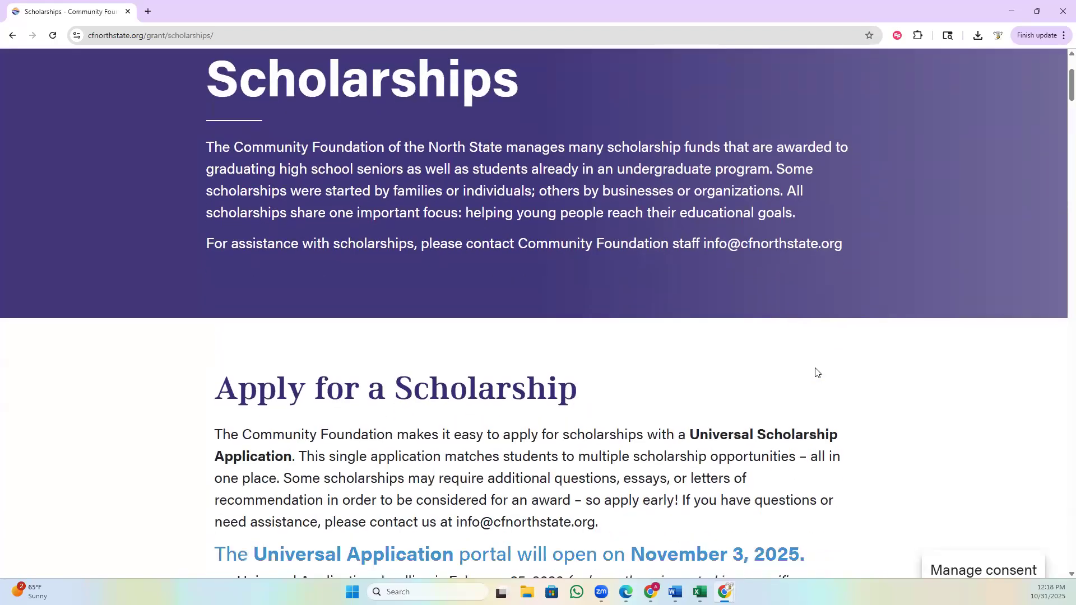
pyautogui.scroll(-1, 815, 374)
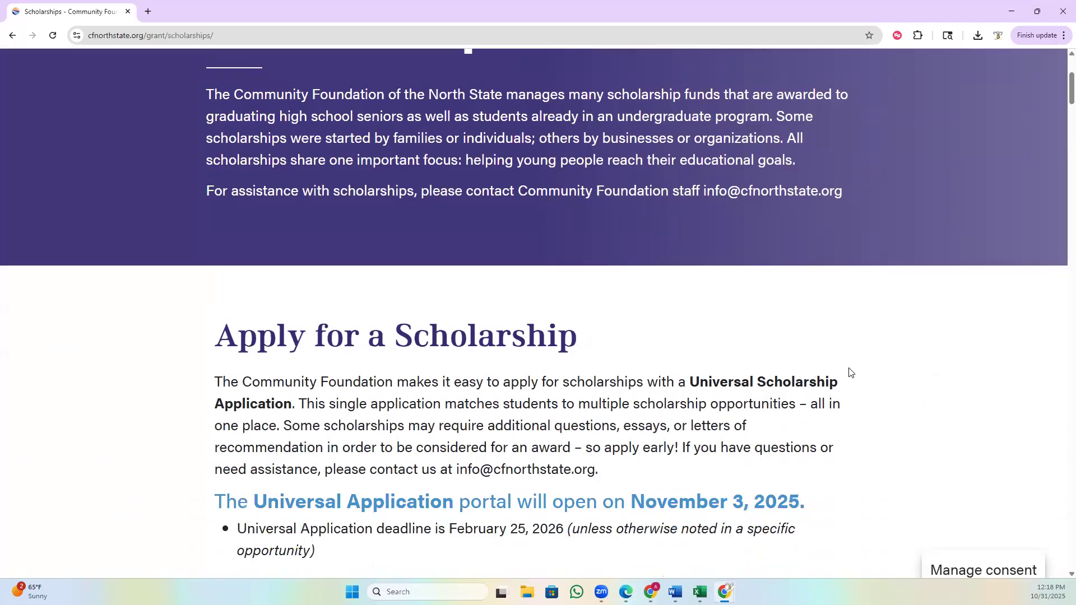
pyautogui.scroll(-1, 851, 372)
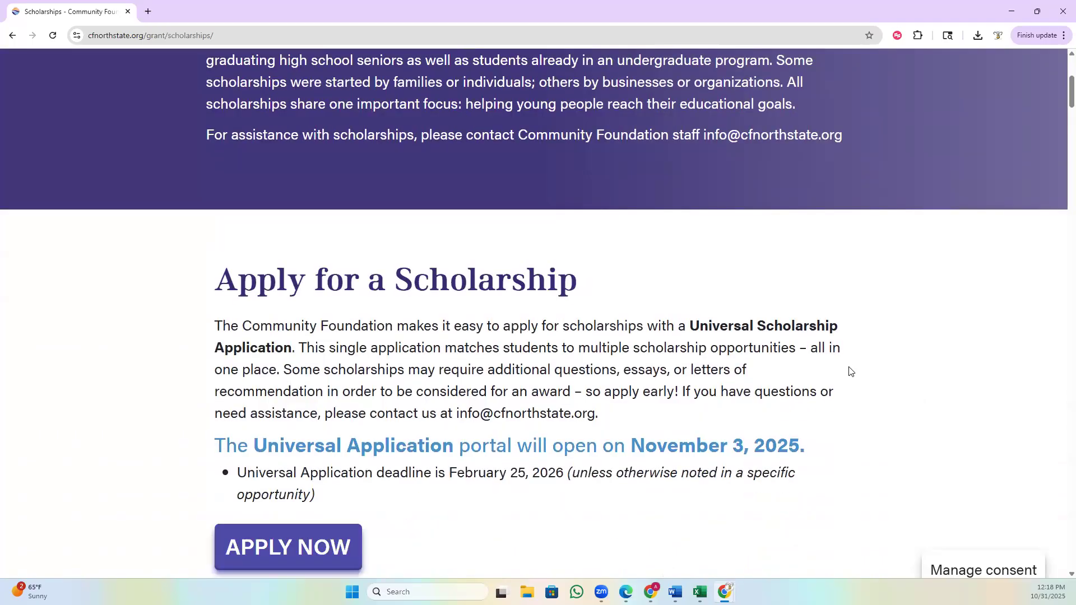
pyautogui.scroll(-1, 851, 372)
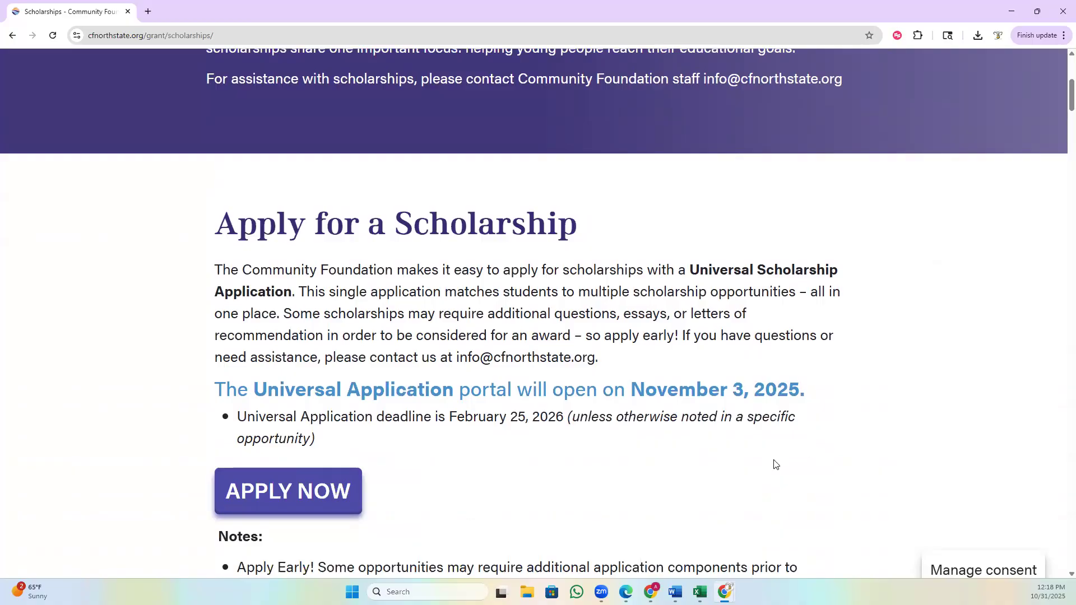
pyautogui.click(301, 498)
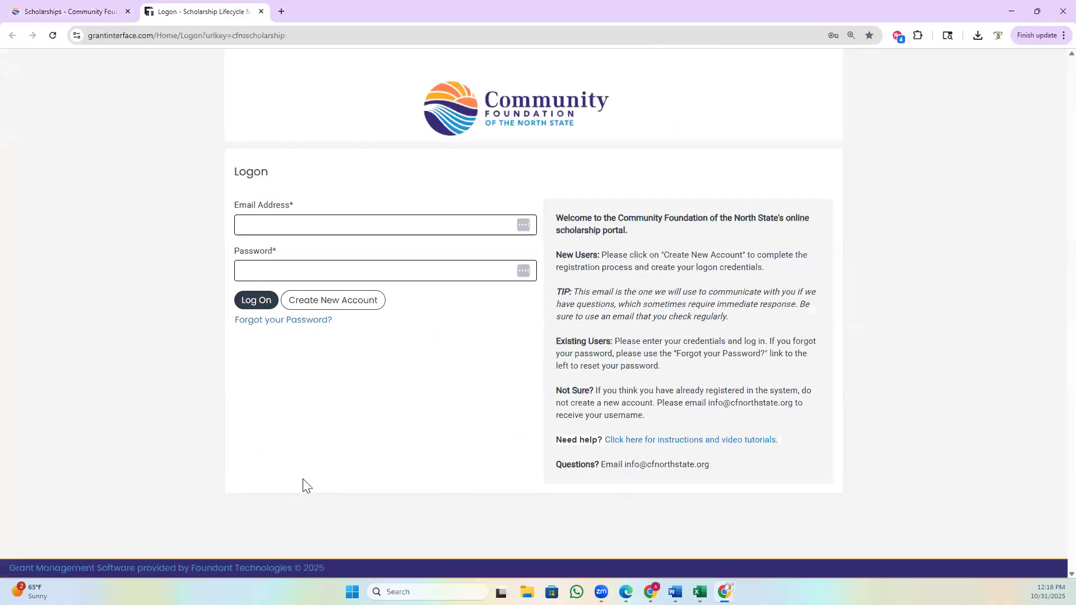
# Open the new account registration form and look over its User Information fields.
pyautogui.click(331, 300)
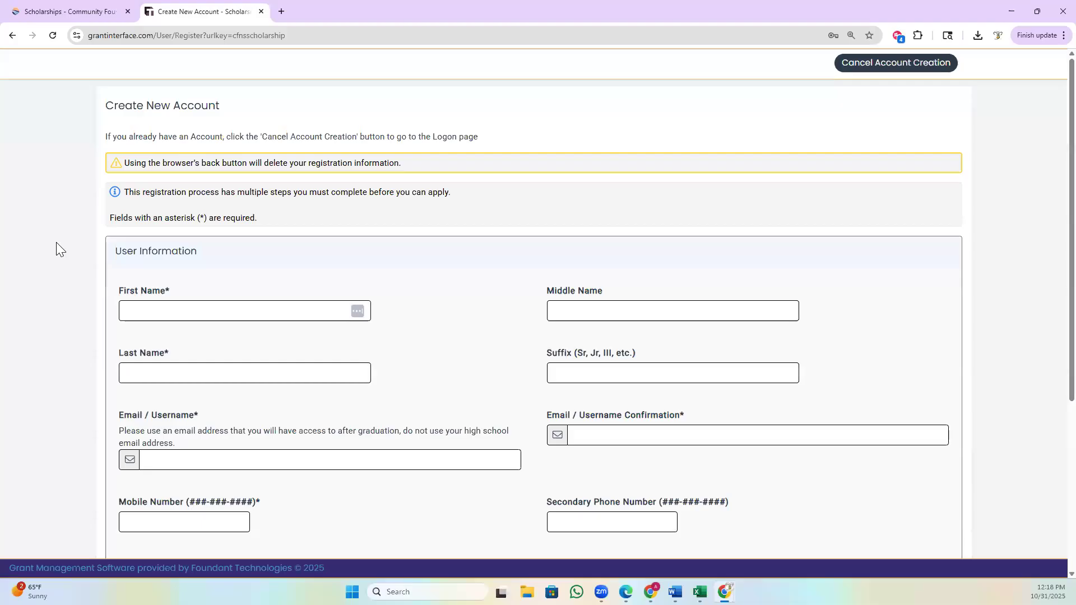
pyautogui.scroll(-2, 56, 242)
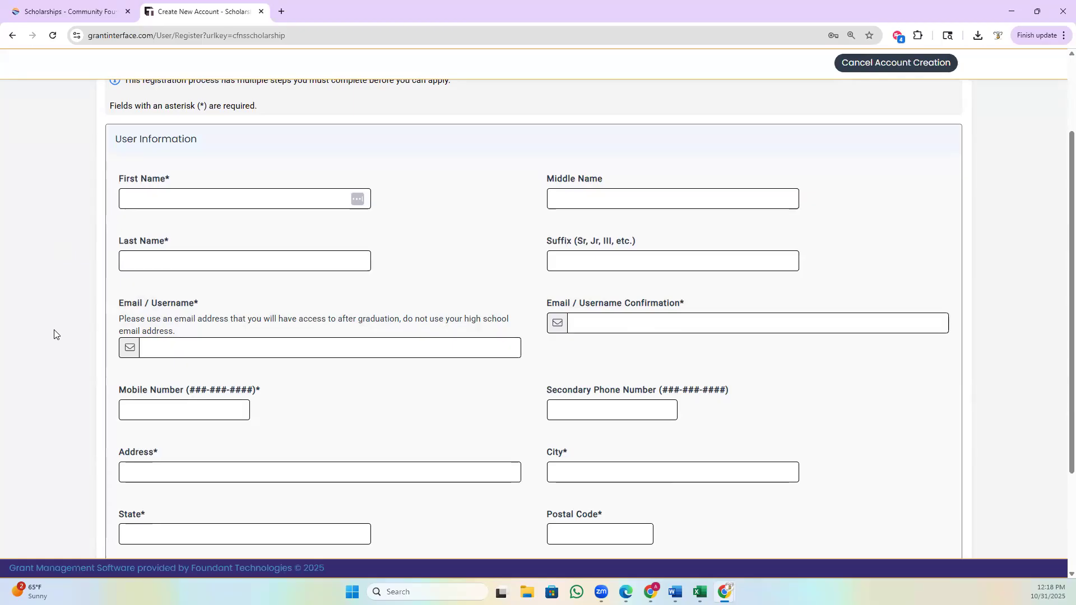
pyautogui.scroll(-1, 54, 334)
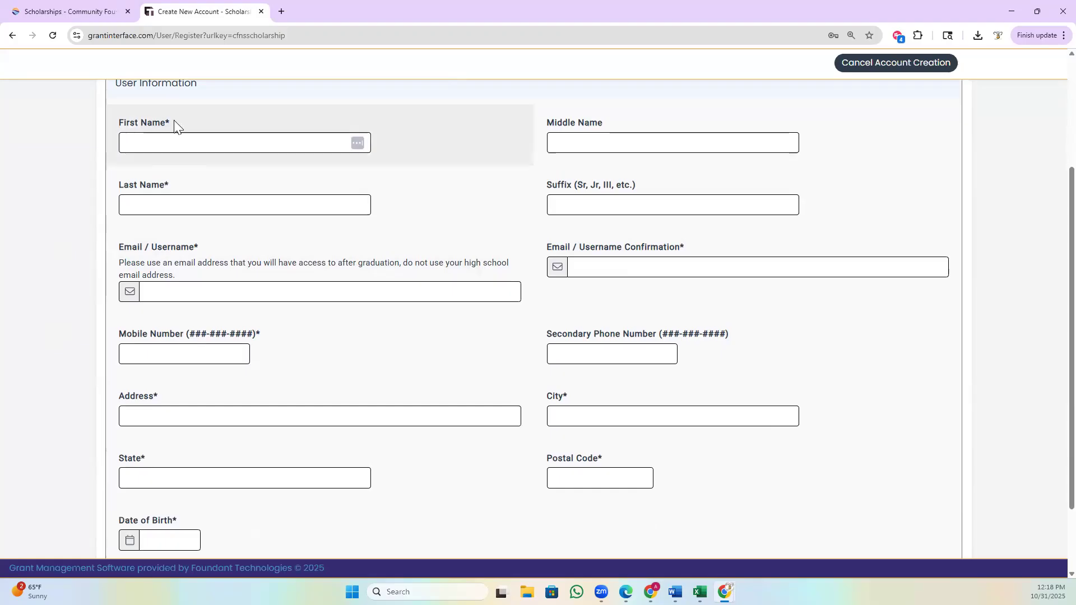
pyautogui.scroll(-2, 84, 246)
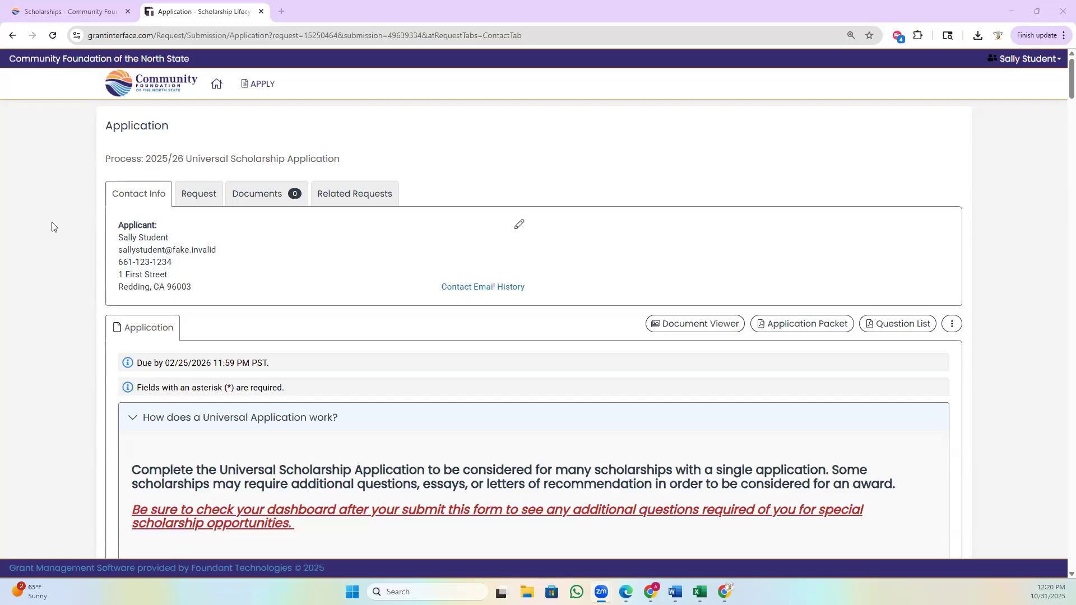
# Examine the Universal Scholarship Application's instructions and its General Student Information and High School Student Information sections.
pyautogui.scroll(-1, 36, 302)
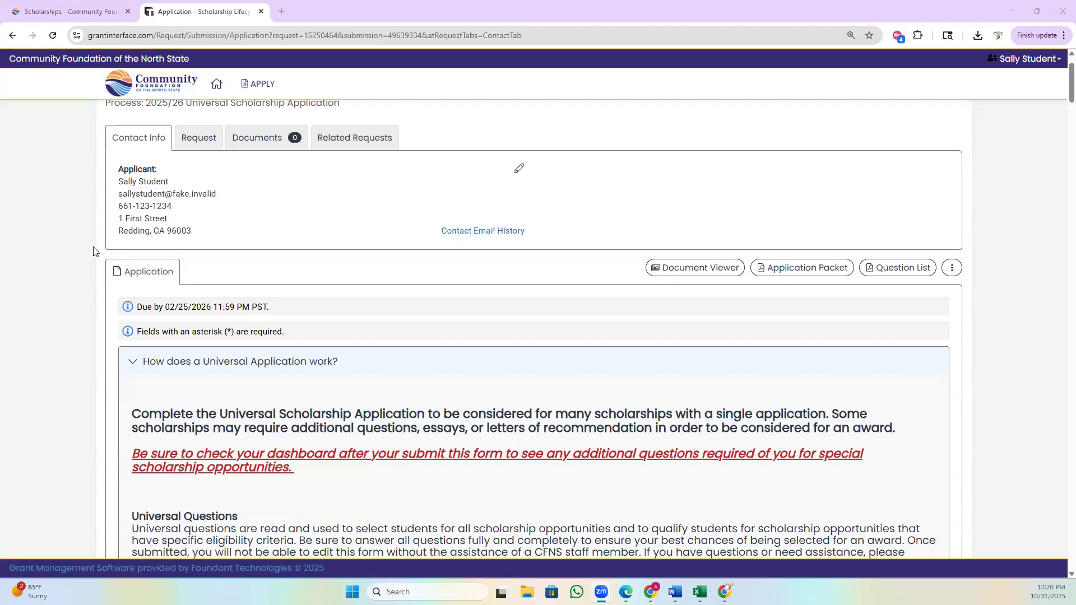
pyautogui.scroll(-2, 96, 242)
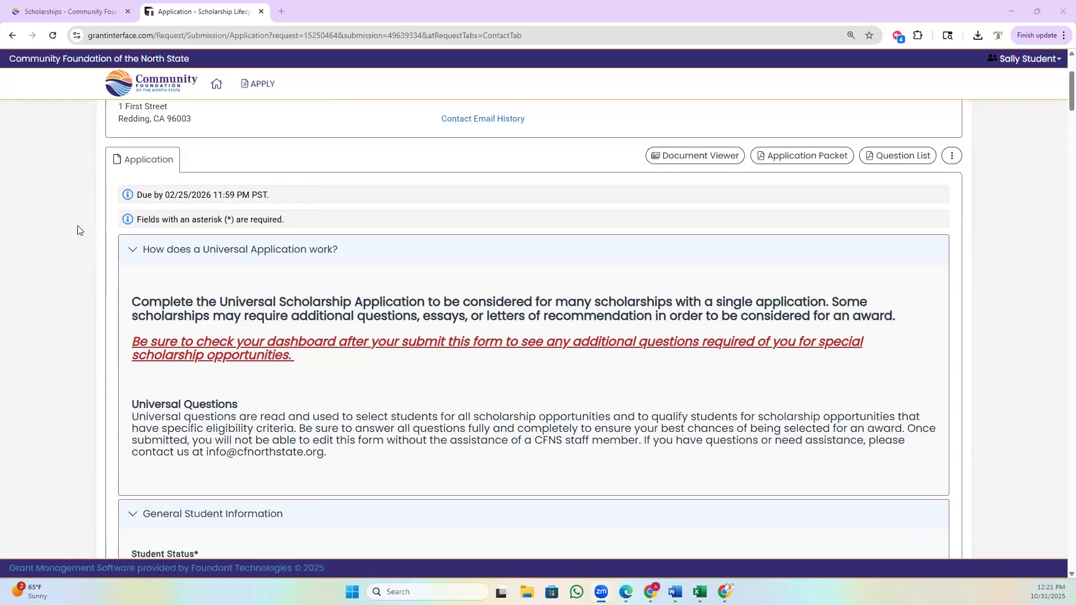
pyautogui.scroll(-1, 78, 229)
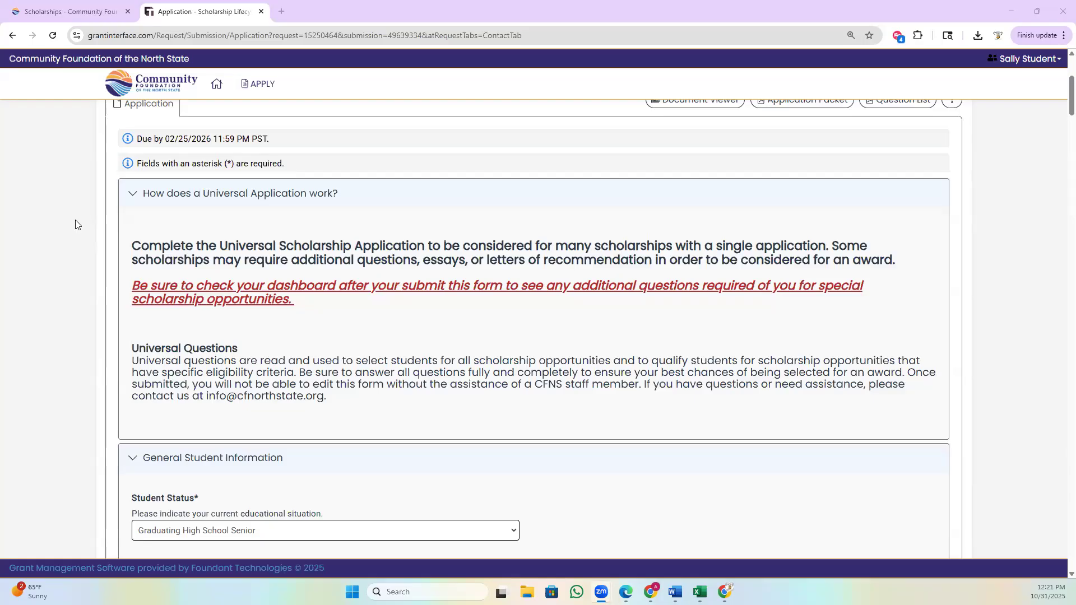
pyautogui.scroll(-2, 78, 223)
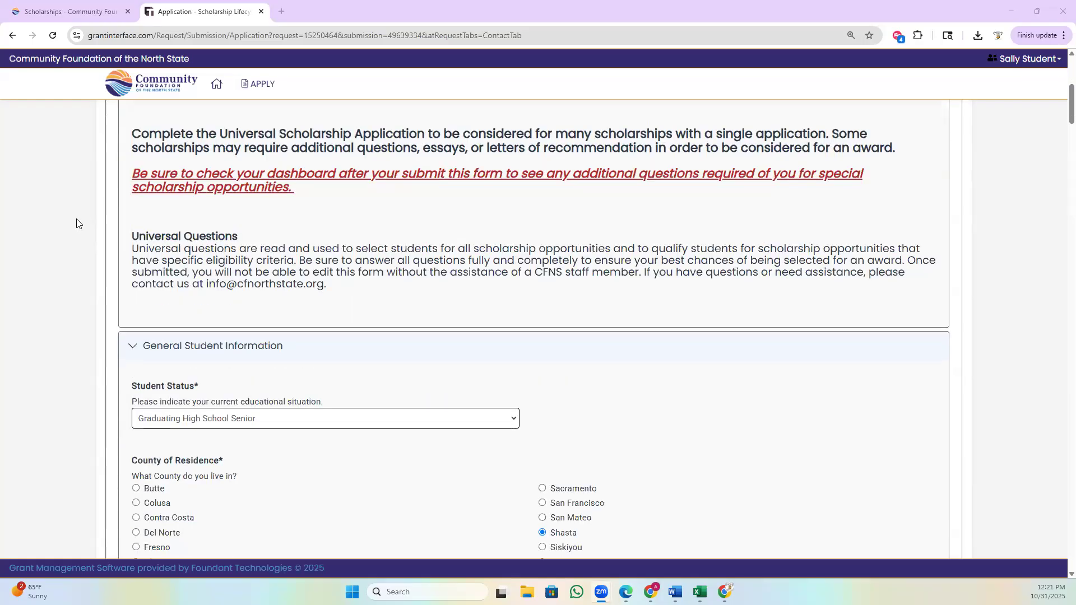
pyautogui.scroll(-1, 78, 224)
pyautogui.scroll(-1, 75, 260)
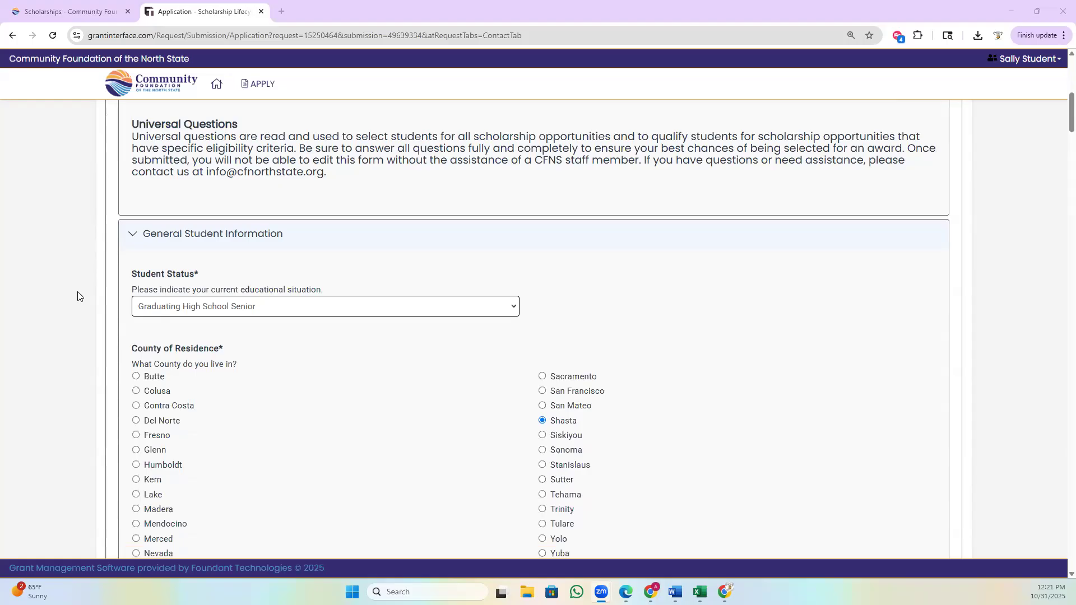
pyautogui.scroll(-1, 75, 317)
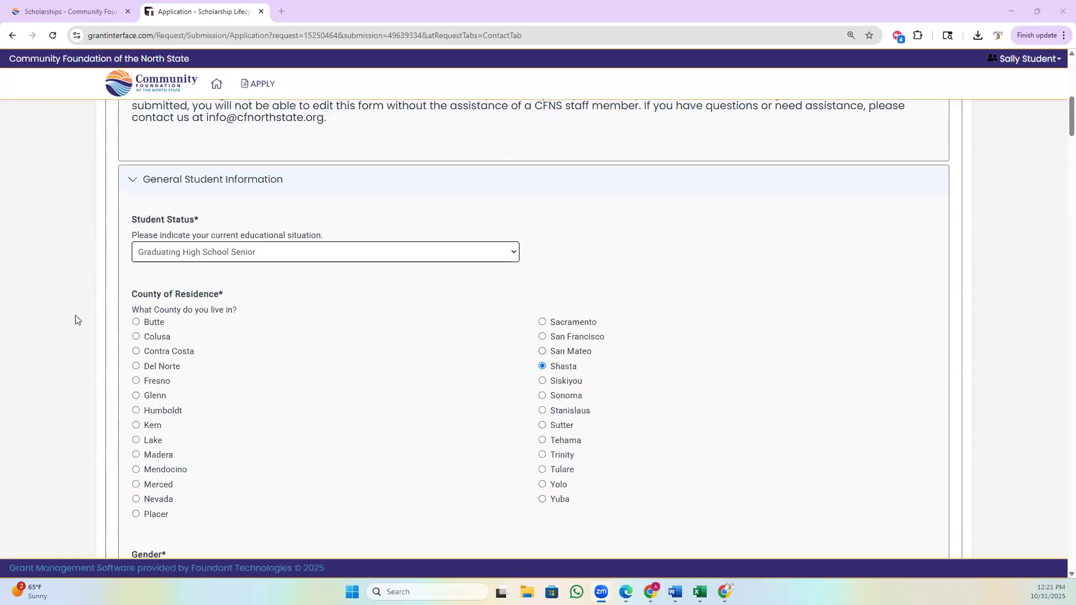
pyautogui.scroll(-1, 77, 320)
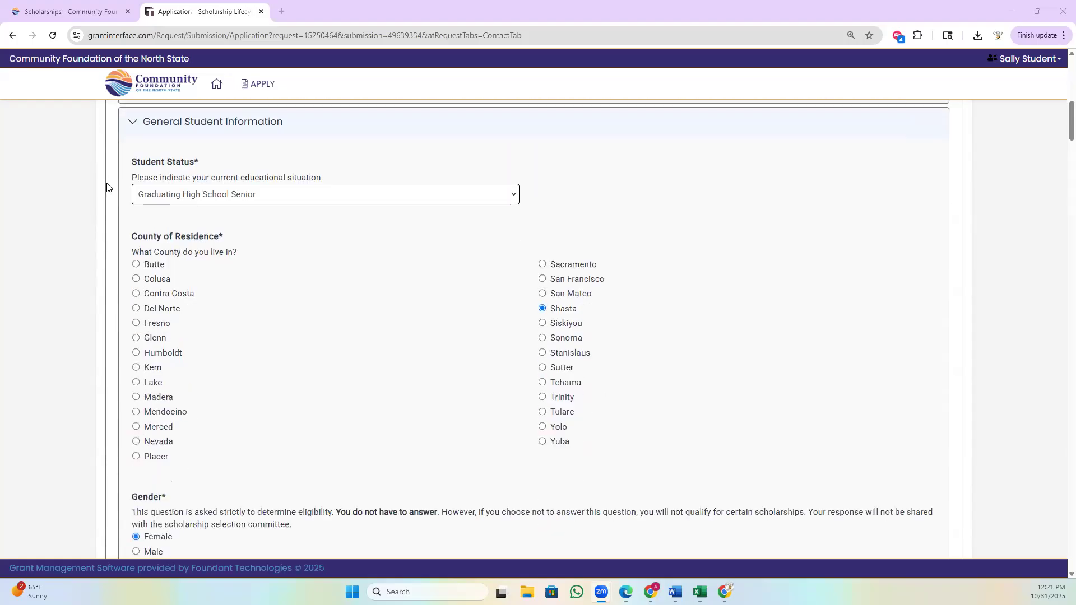
pyautogui.scroll(-4, 79, 353)
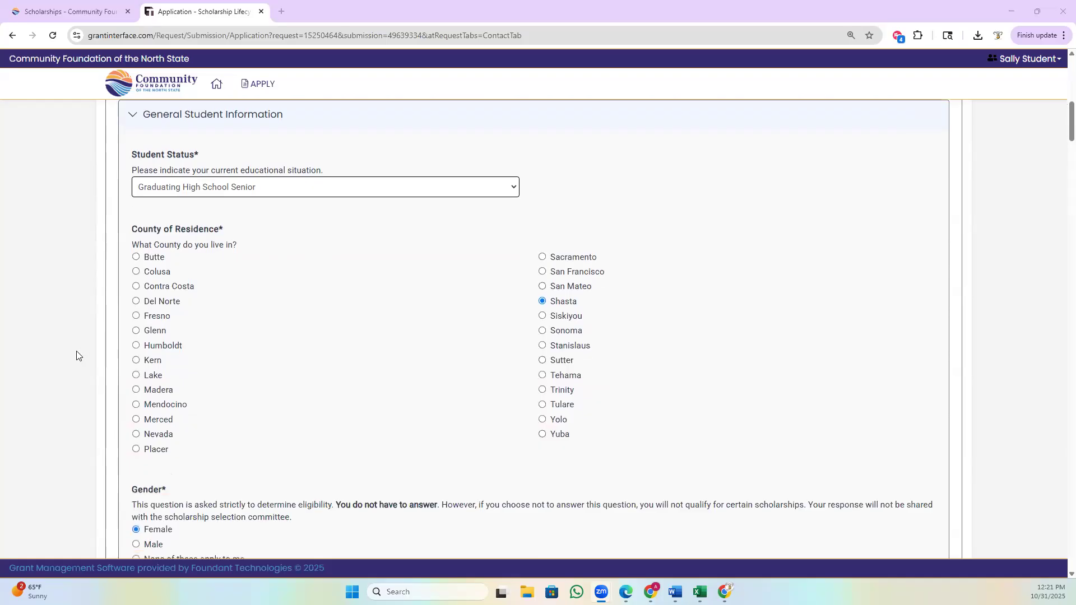
pyautogui.scroll(-3, 73, 360)
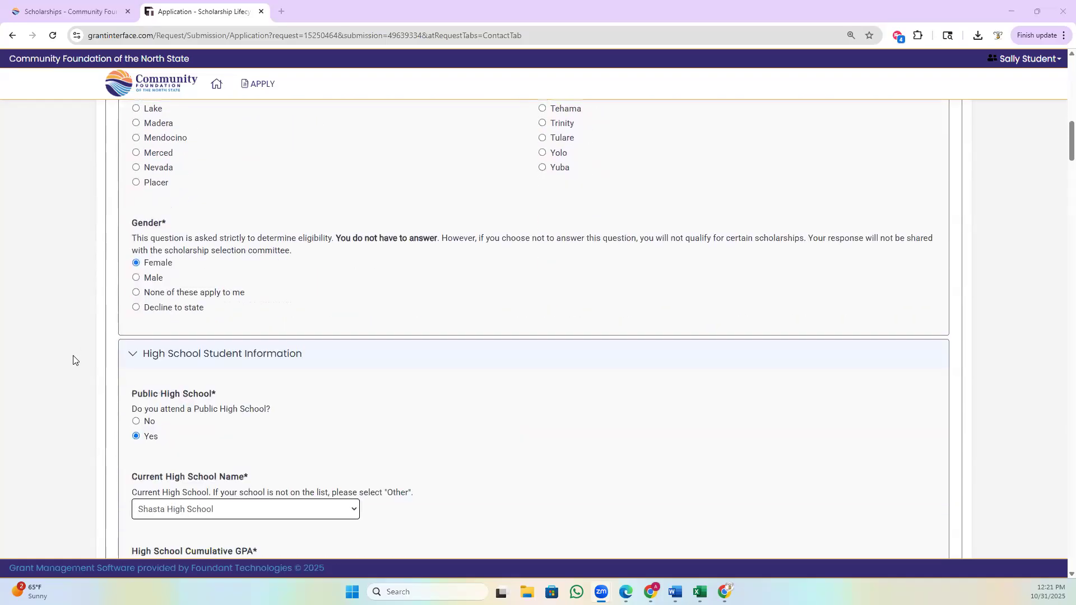
pyautogui.scroll(-1, 74, 360)
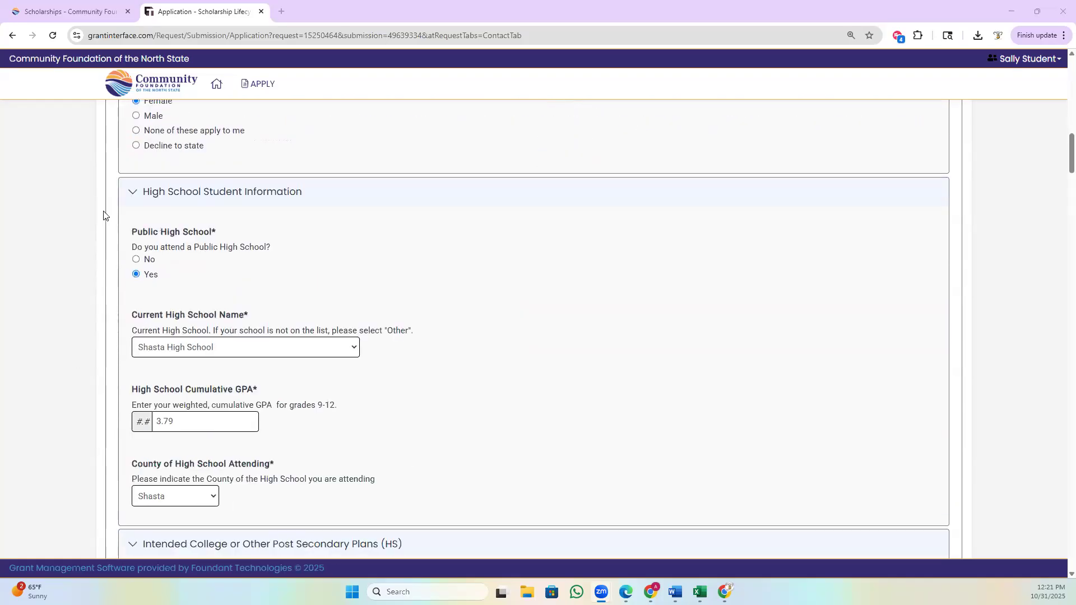
pyautogui.scroll(-2, 63, 335)
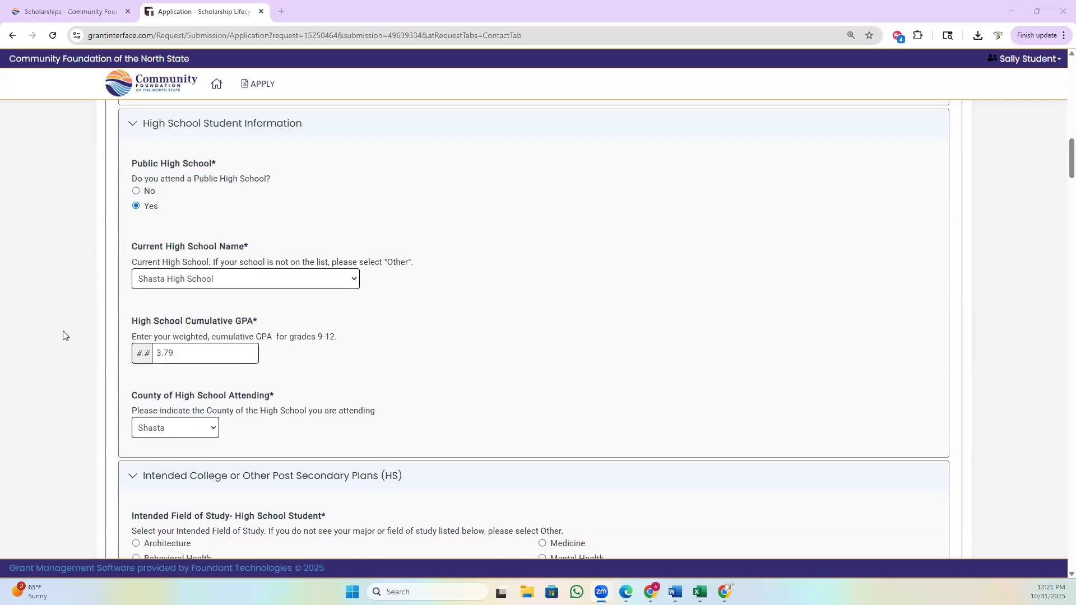
pyautogui.scroll(-1, 63, 335)
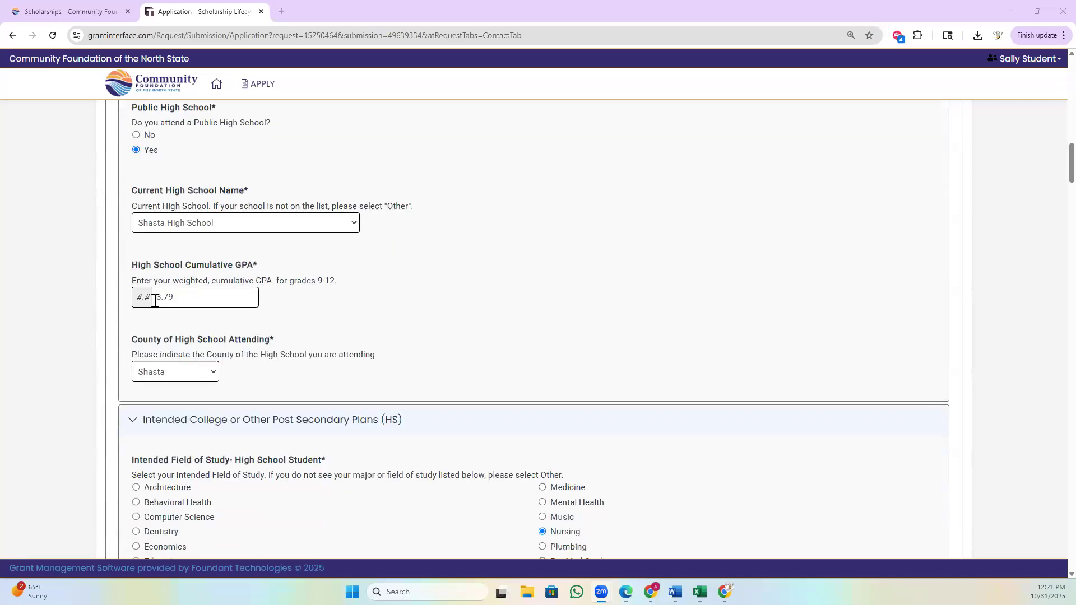
# Set the High School Cumulative GPA to 3.0.
pyautogui.click(182, 290)
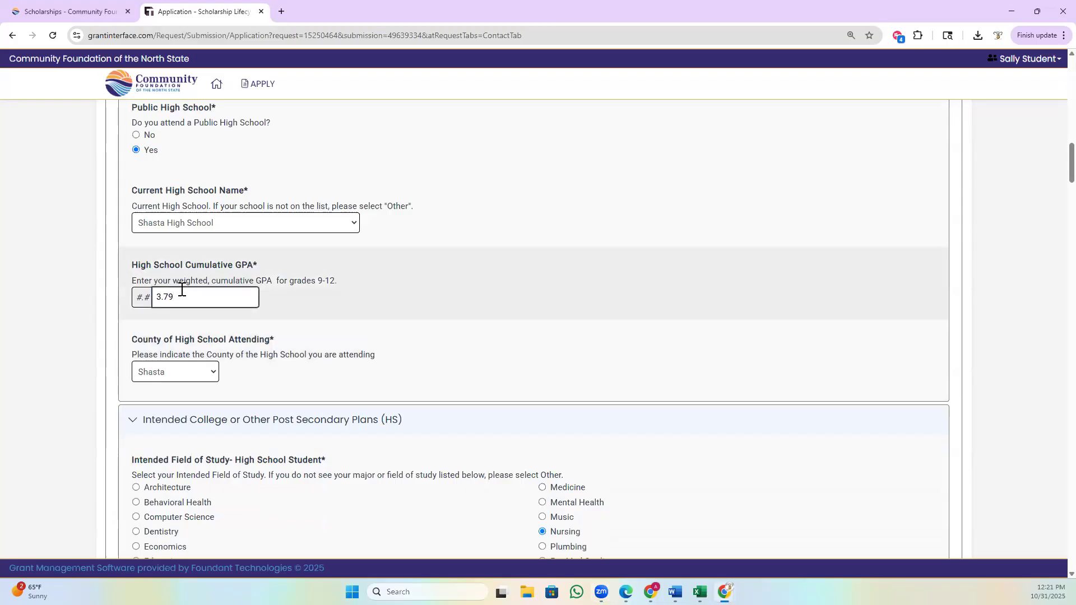
pyautogui.press('BackSpace')
pyautogui.press('BackSpace')
pyautogui.write('0')
pyautogui.click(464, 356)
# Set the High School Cumulative GPA to 3.75.
pyautogui.hotkey('shift', 'Tab')
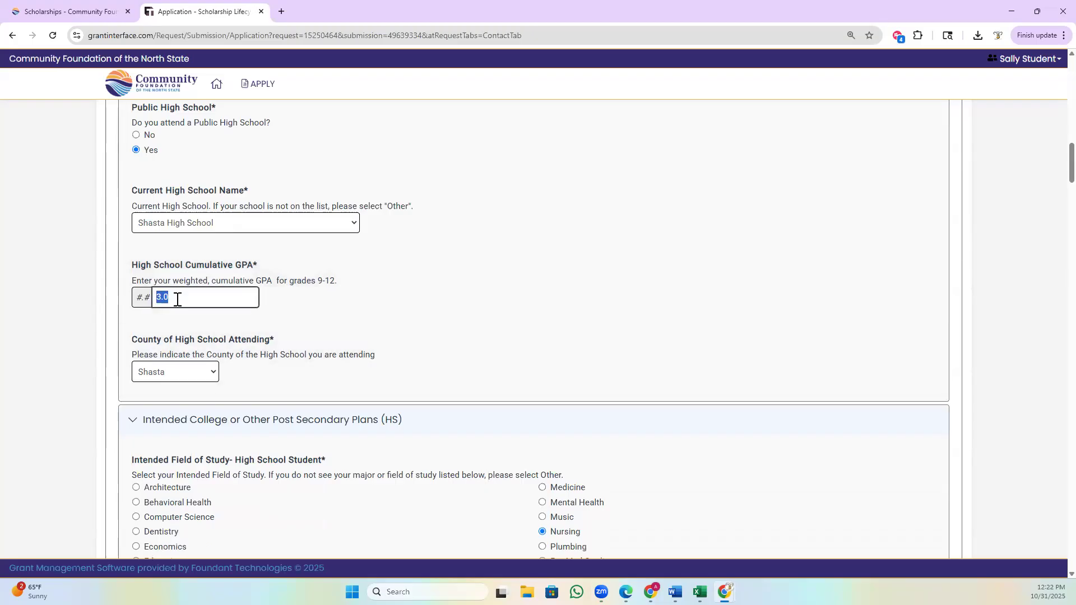
pyautogui.click(202, 300)
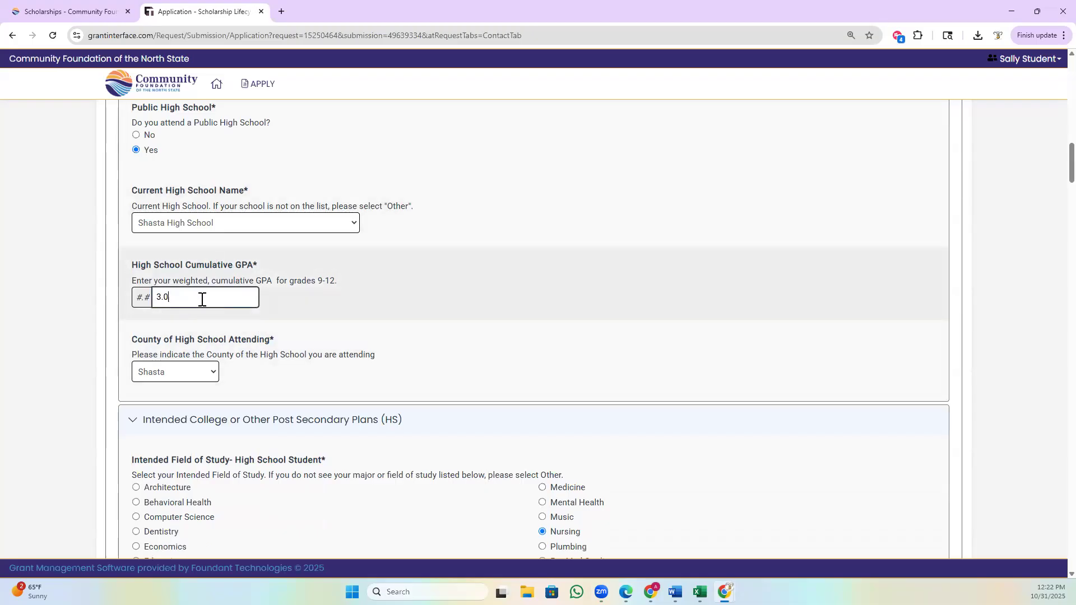
pyautogui.press('BackSpace')
pyautogui.write('75')
pyautogui.click(474, 347)
# Examine the intended field of study, institution type, attendance and school choice answers in the post-secondary plans section.
pyautogui.scroll(-3, 479, 340)
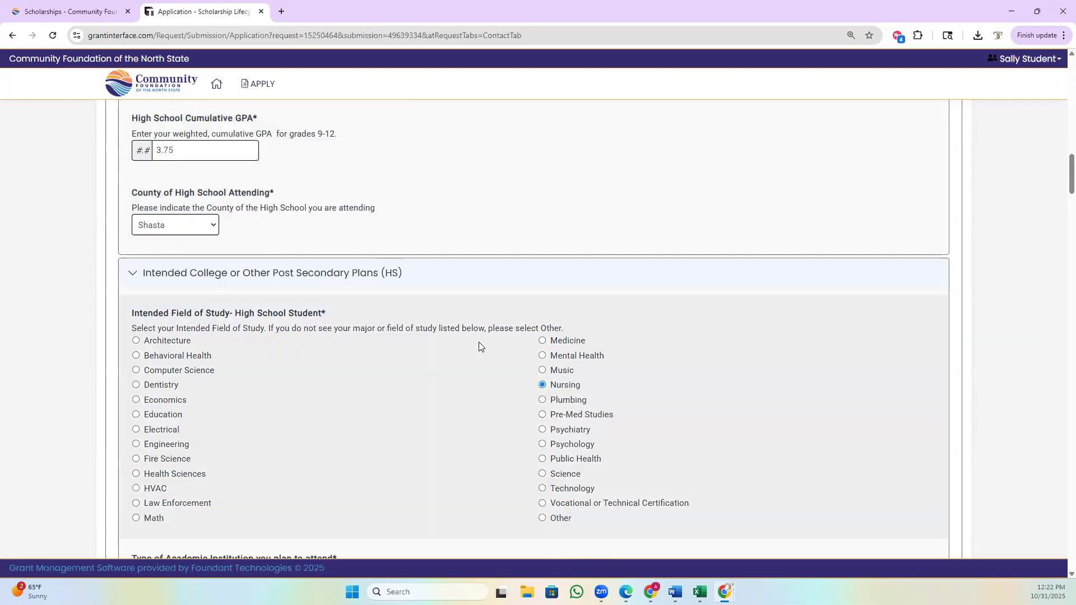
pyautogui.scroll(-1, 66, 354)
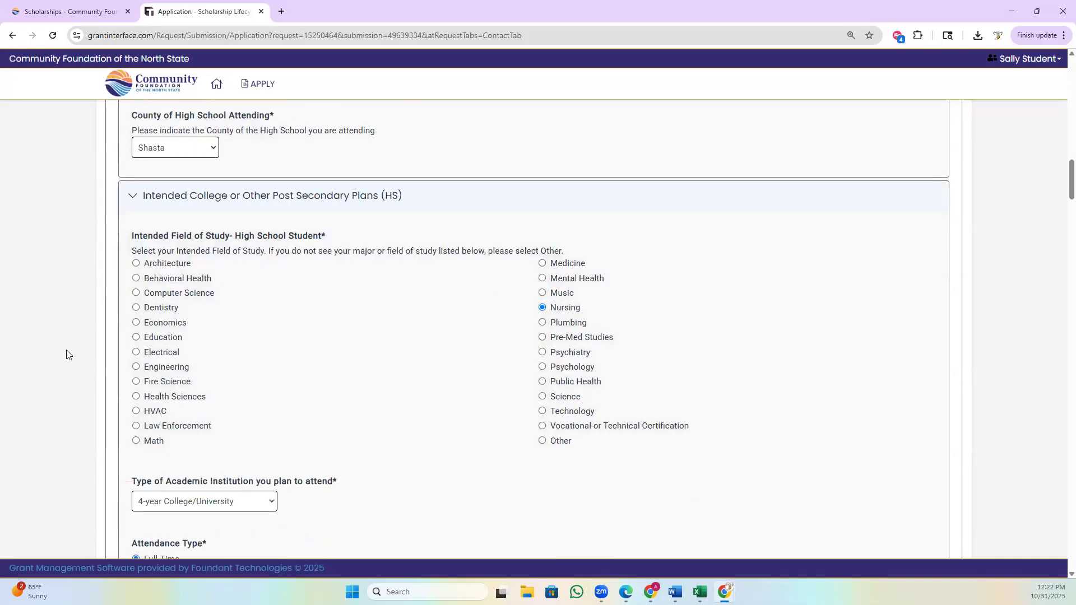
pyautogui.scroll(-1, 104, 362)
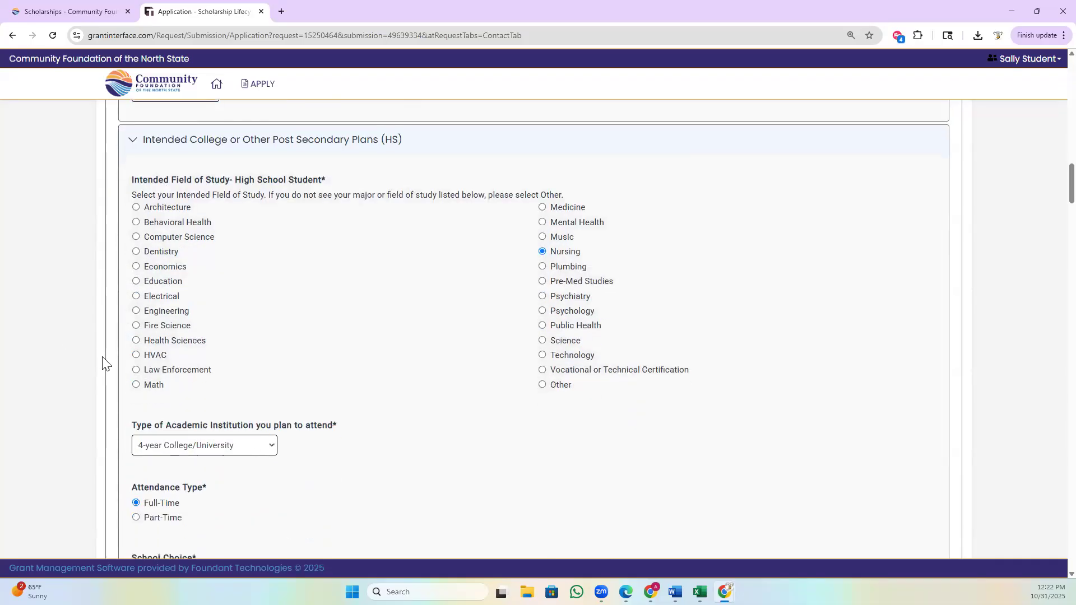
pyautogui.scroll(-2, 105, 364)
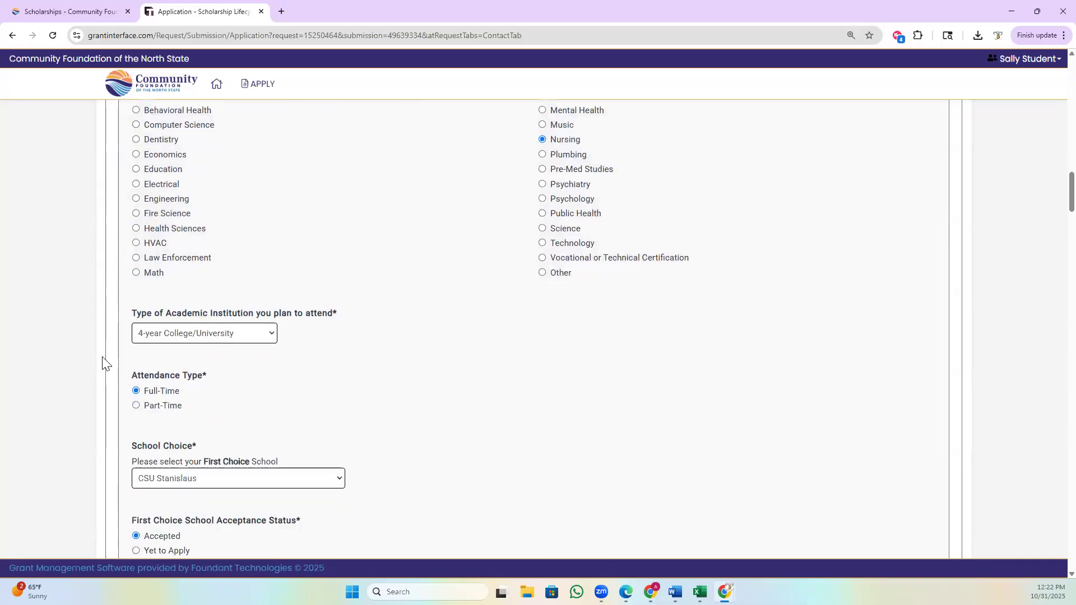
pyautogui.scroll(-1, 105, 363)
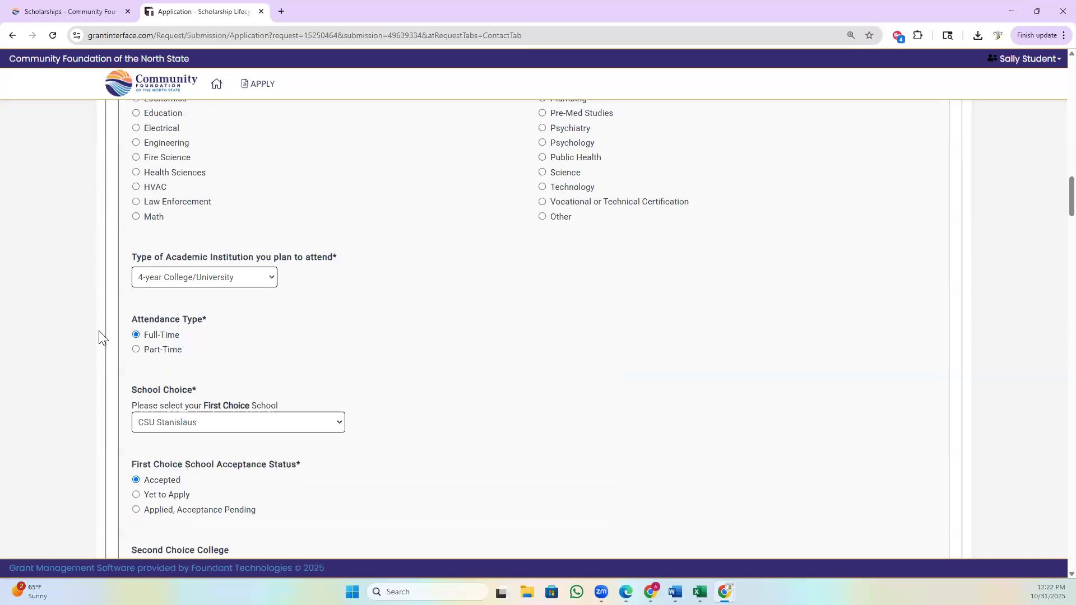
pyautogui.scroll(-2, 98, 341)
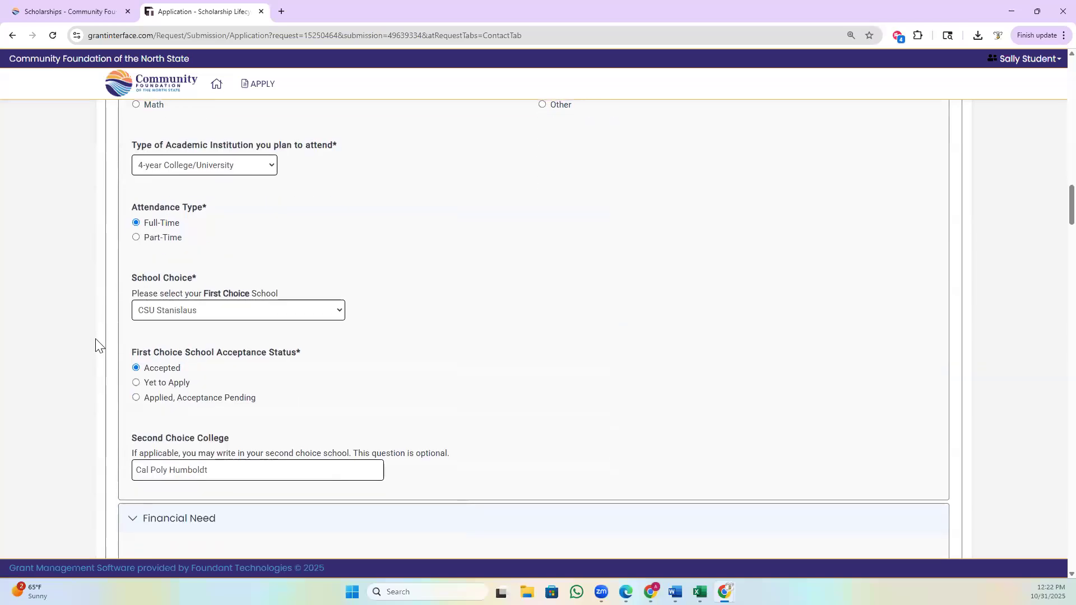
pyautogui.scroll(-1, 96, 342)
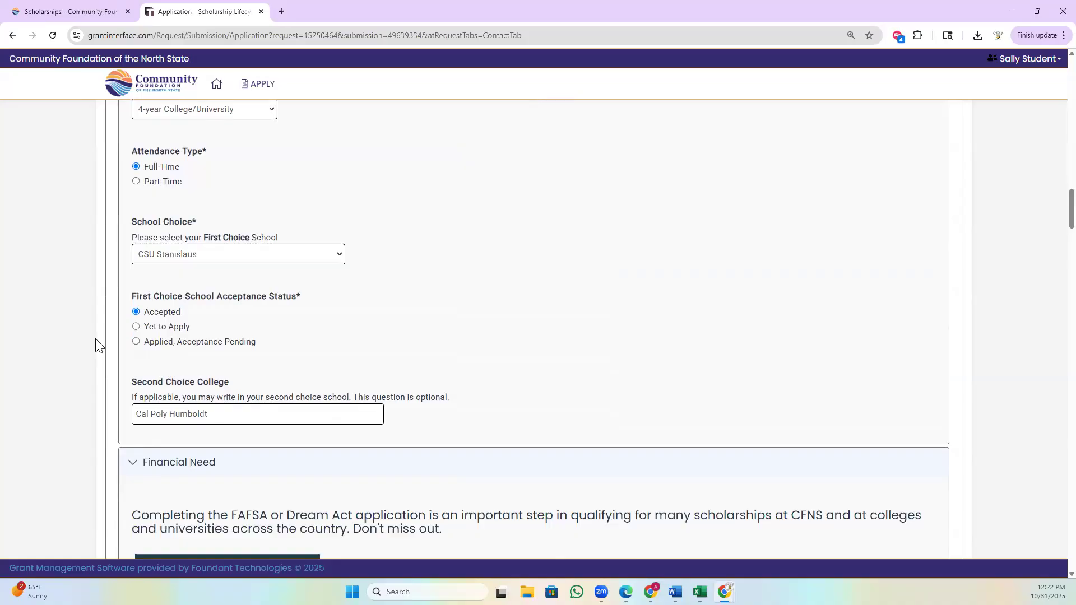
# Examine the Financial Need section's FAFSA/Dream Act links, completion question and additional financial information answer.
pyautogui.scroll(-2, 97, 344)
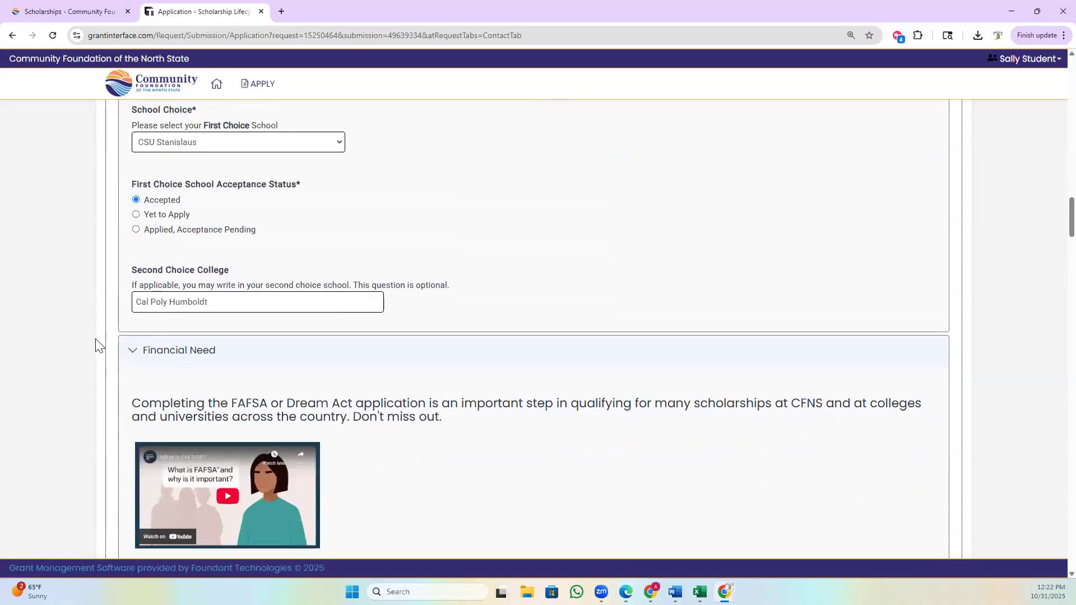
pyautogui.scroll(-2, 97, 343)
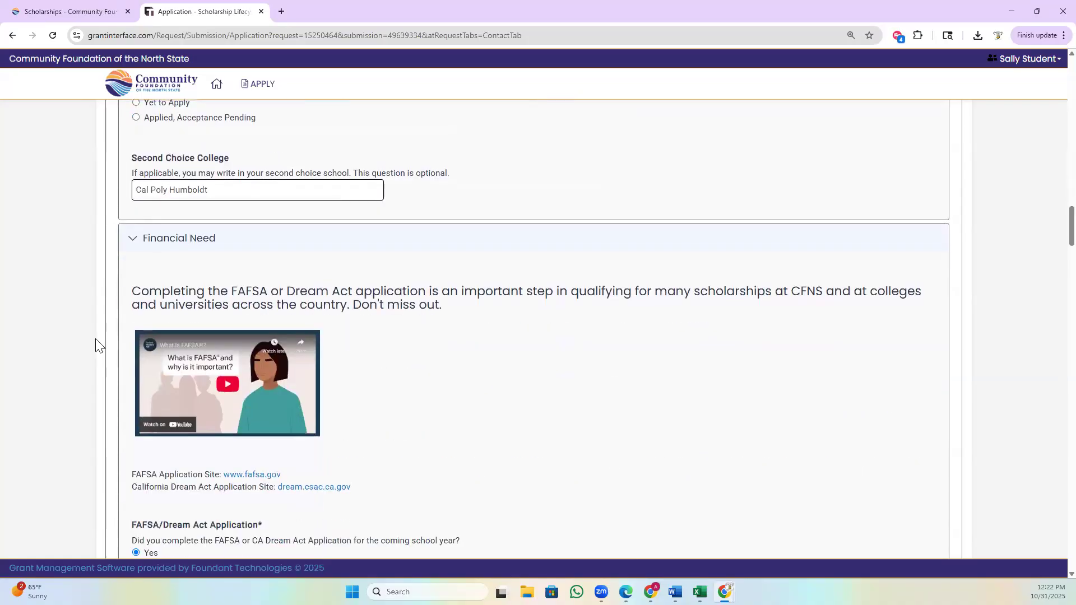
pyautogui.scroll(-1, 97, 344)
pyautogui.scroll(-1, 97, 345)
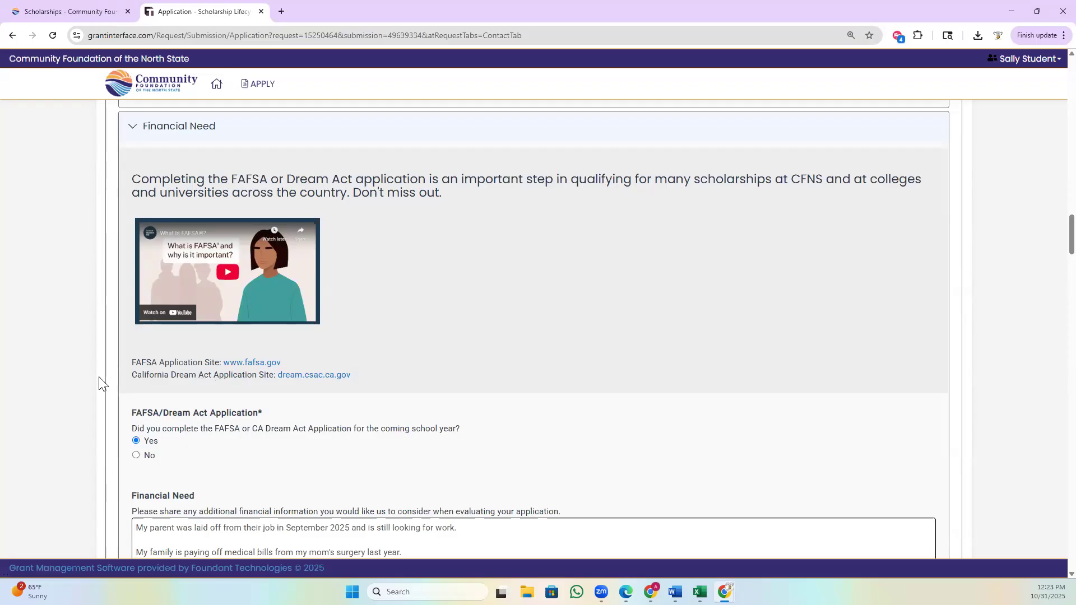
pyautogui.scroll(-3, 99, 384)
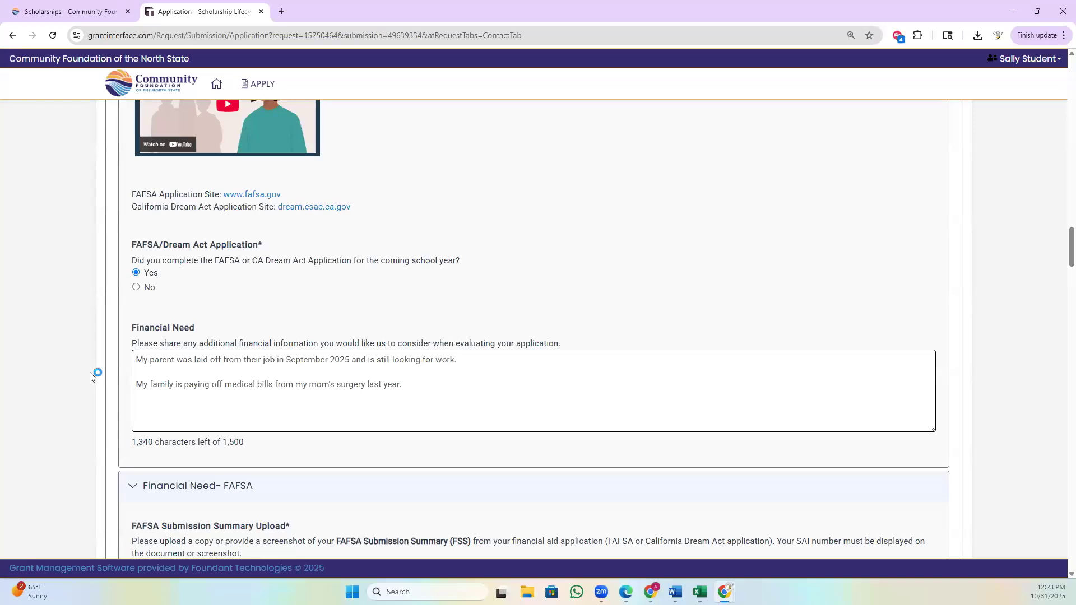
pyautogui.scroll(-1, 90, 377)
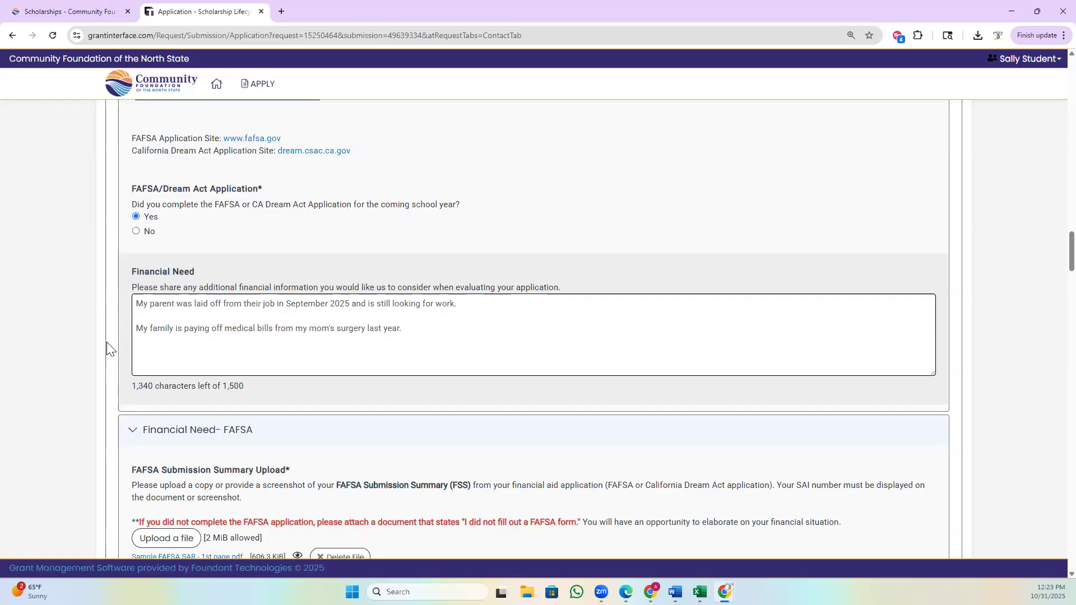
# Examine the FAFSA Submission Summary upload, Student Aid Index, Additional Qualifying Information and High School Activities answers.
pyautogui.scroll(-2, 105, 346)
pyautogui.scroll(-3, 106, 352)
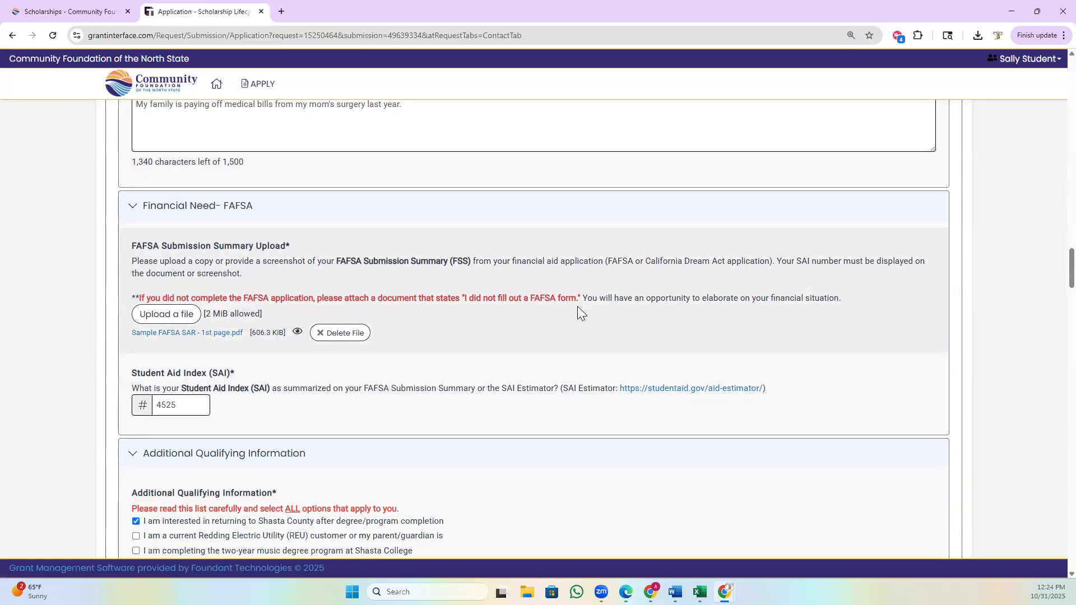
pyautogui.scroll(-1, 577, 306)
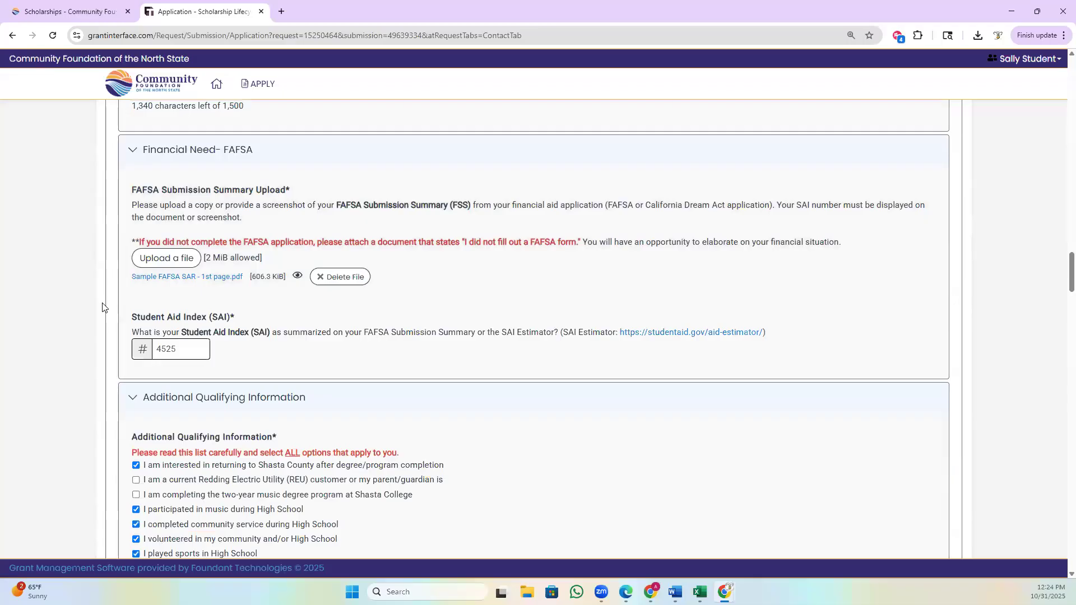
pyautogui.scroll(-2, 102, 307)
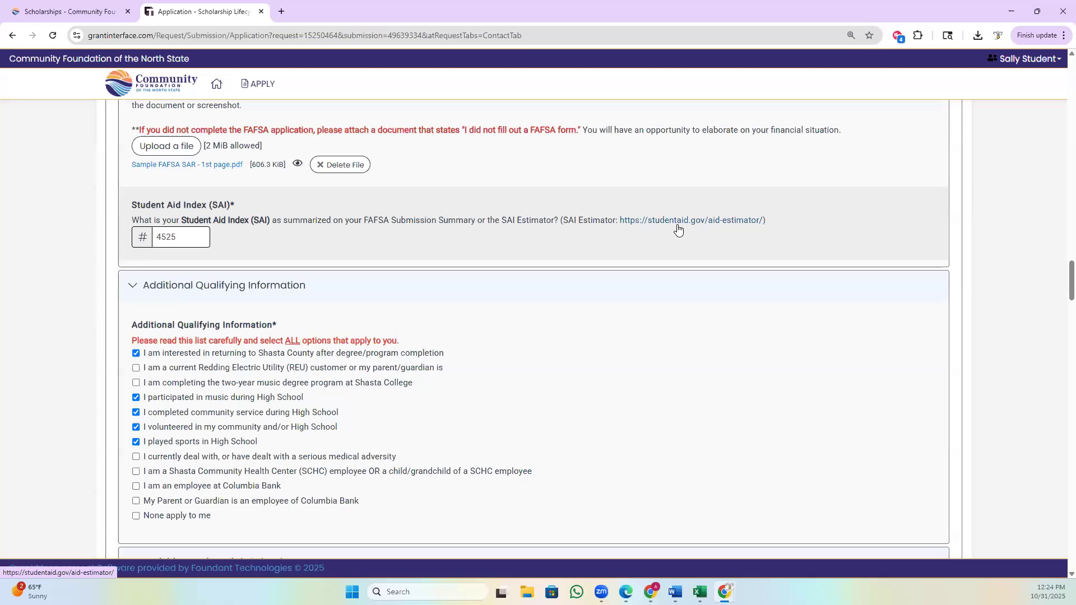
pyautogui.scroll(-3, 51, 314)
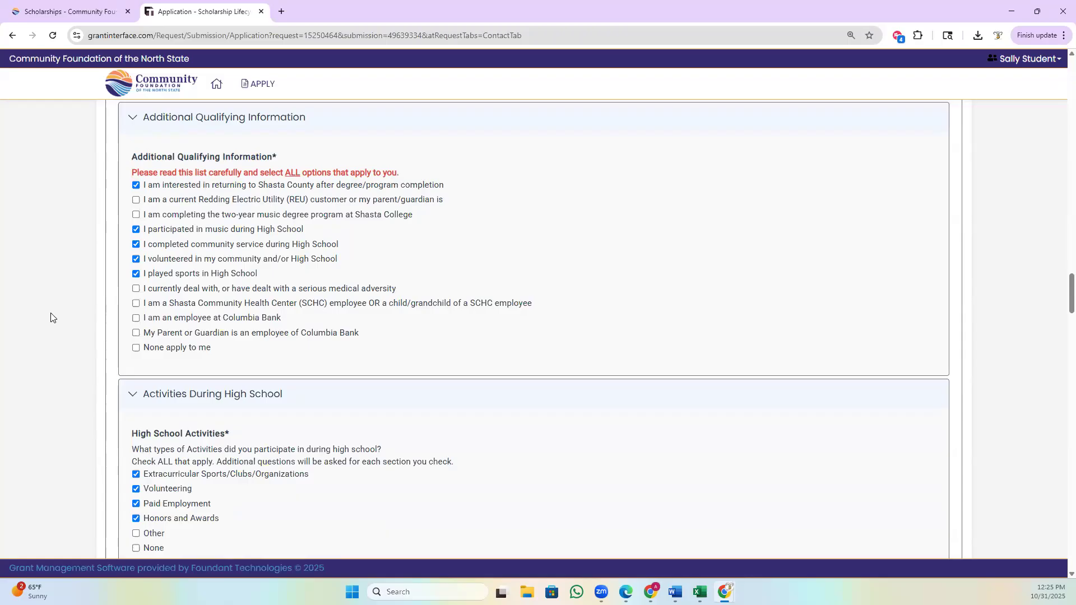
pyautogui.scroll(-3, 51, 317)
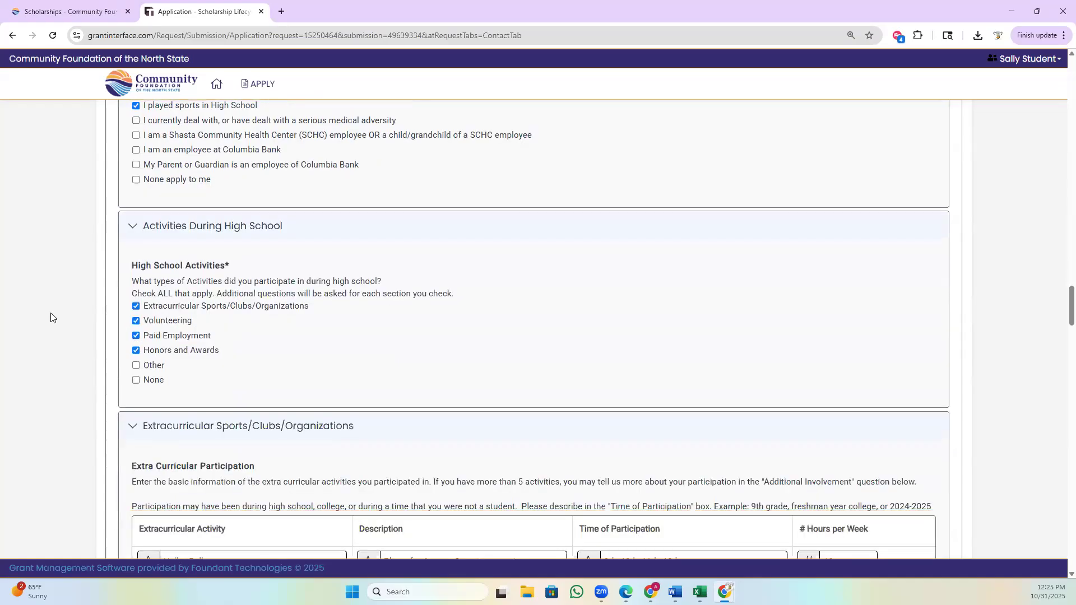
pyautogui.scroll(-1, 50, 317)
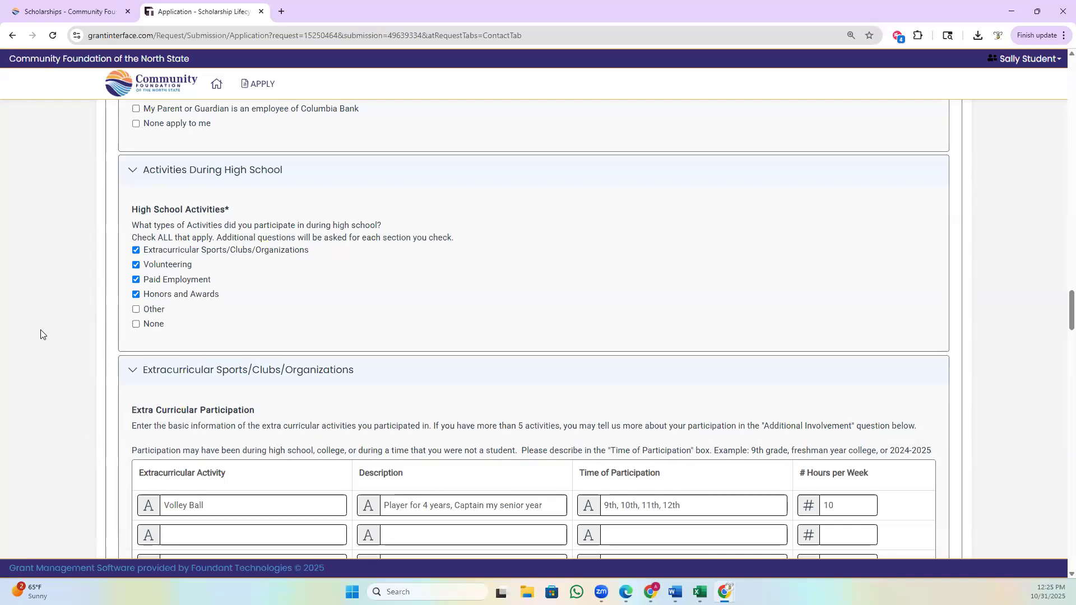
# Deselect Volunteering under High School Activities, look through the follow-up sections, and select Volunteering again.
pyautogui.click(135, 265)
pyautogui.scroll(-3, 100, 298)
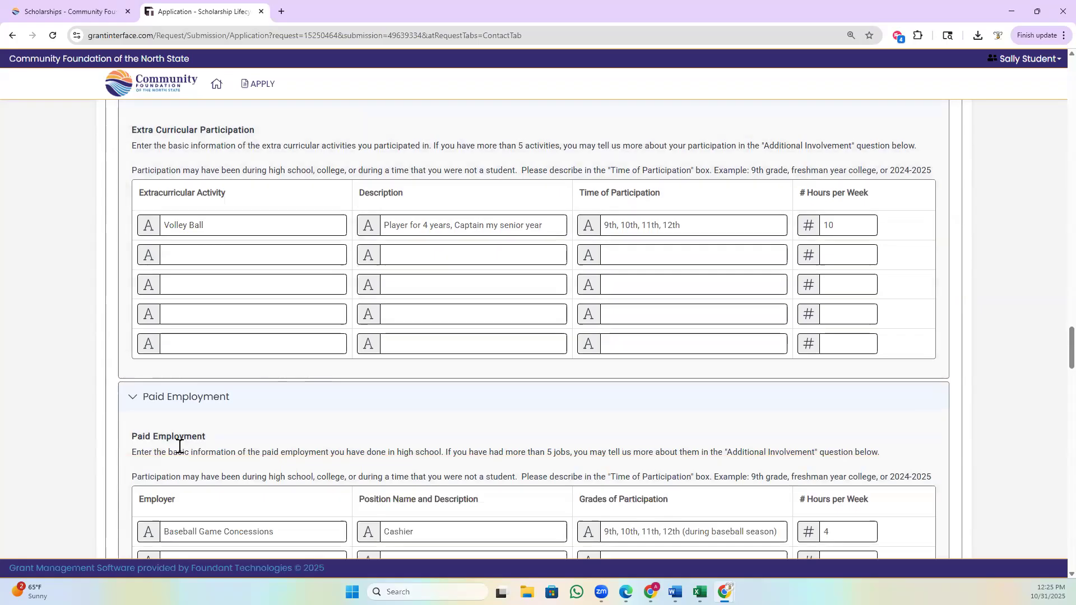
pyautogui.scroll(3, 163, 383)
pyautogui.scroll(2, 155, 293)
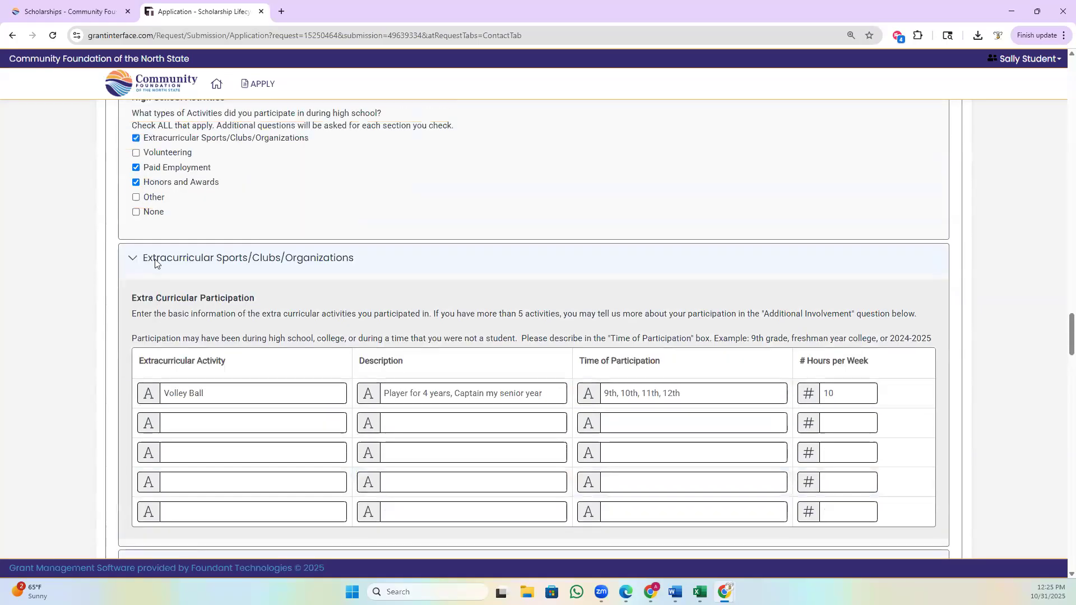
pyautogui.click(137, 209)
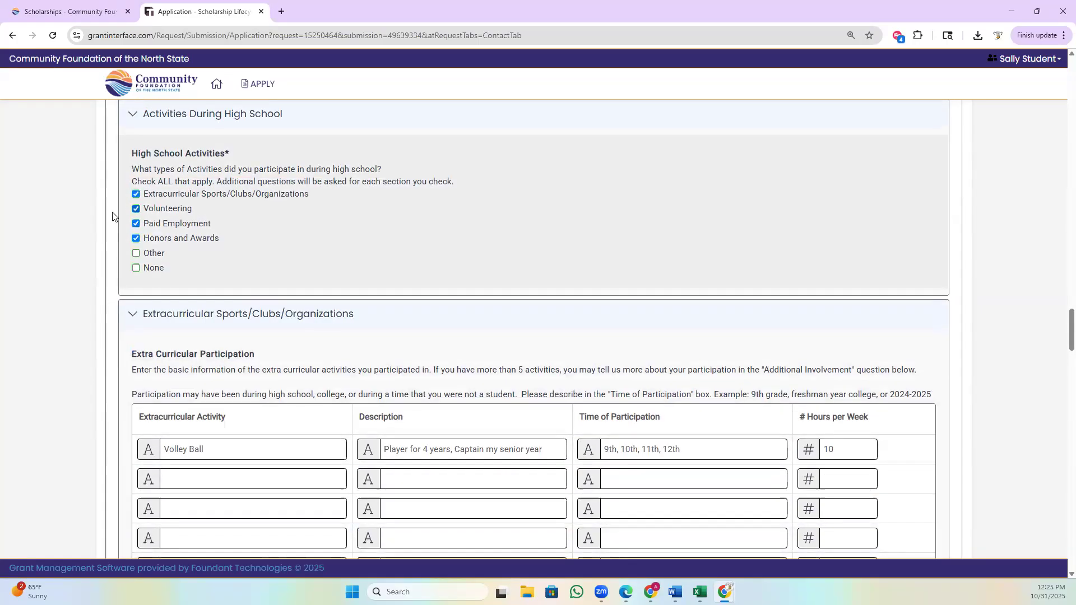
# Examine the Volunteering section's total-hours question and activity table, and return to the High School Activities list.
pyautogui.scroll(-4, 108, 217)
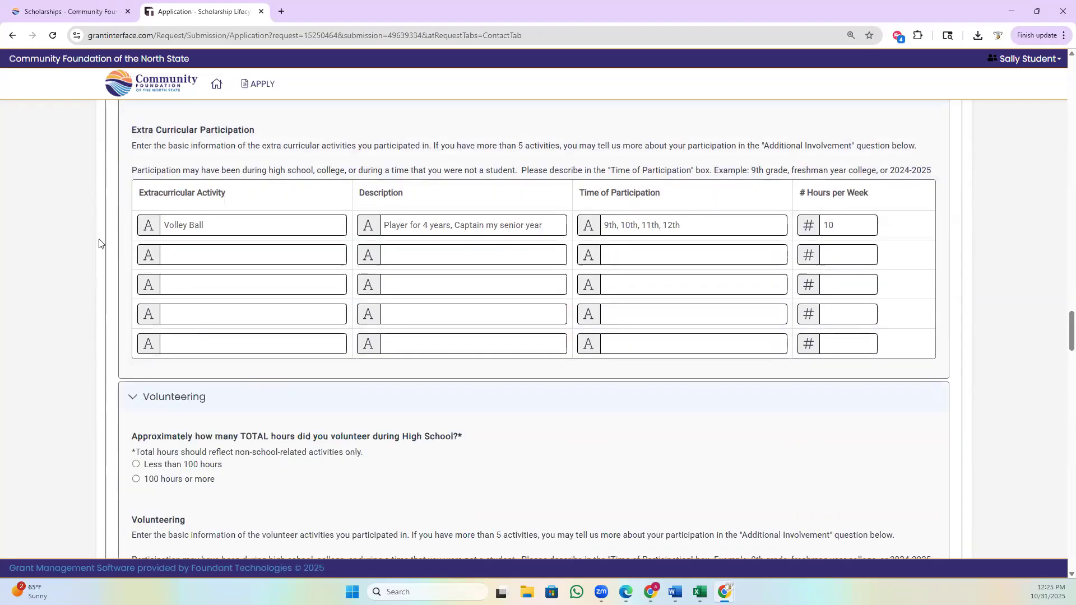
pyautogui.scroll(-2, 101, 242)
pyautogui.scroll(-2, 114, 459)
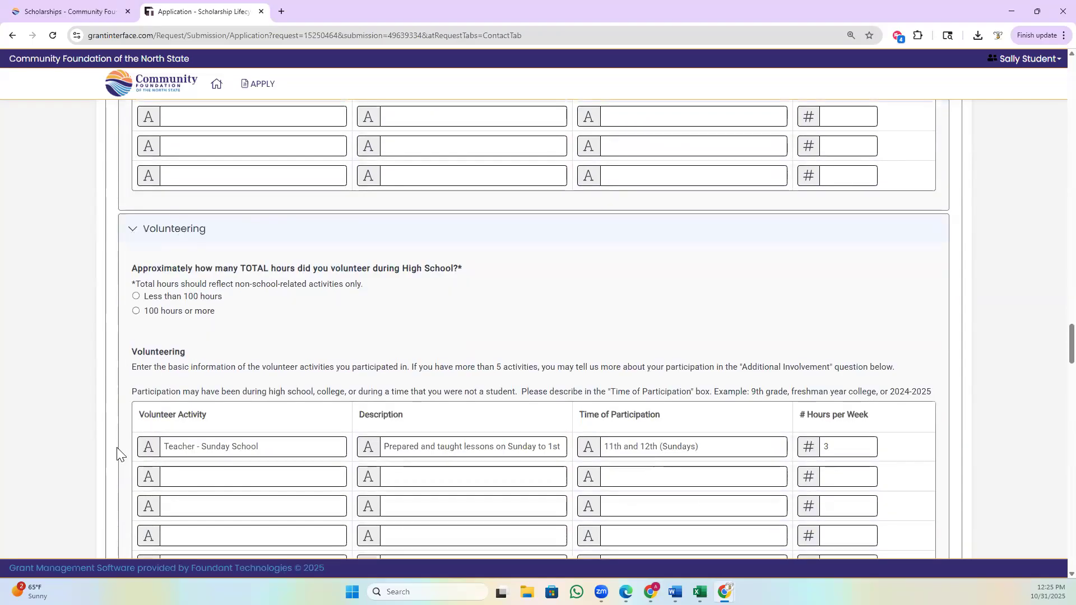
pyautogui.scroll(9, 112, 429)
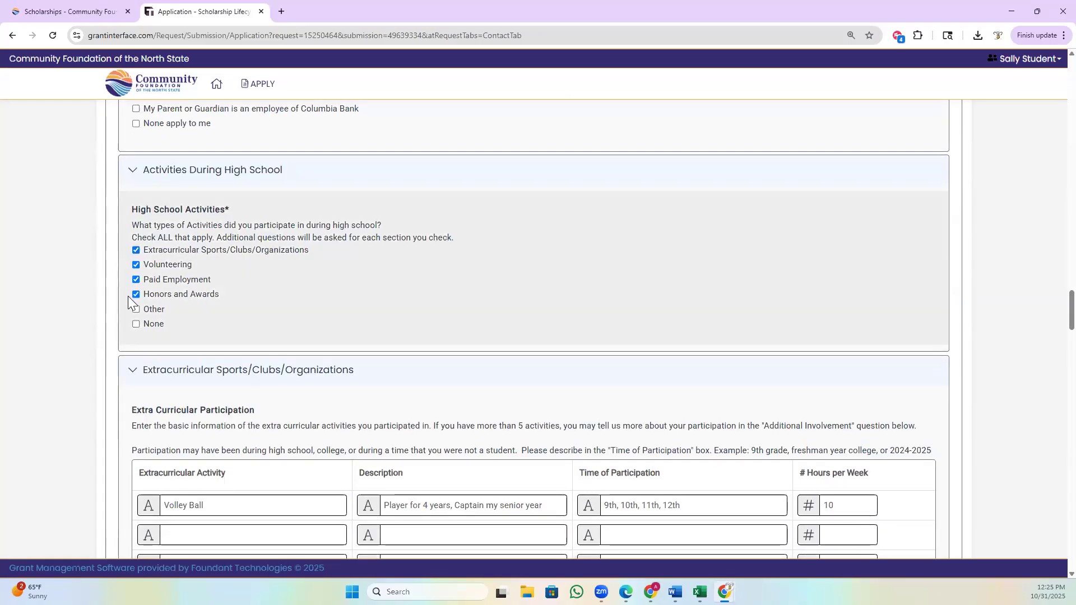
# Review the extracurricular and paid employment tables, highlighting "(during baseball season)" in the Baseball Game Concessions row's Grades of Participation.
pyautogui.scroll(-4, 114, 312)
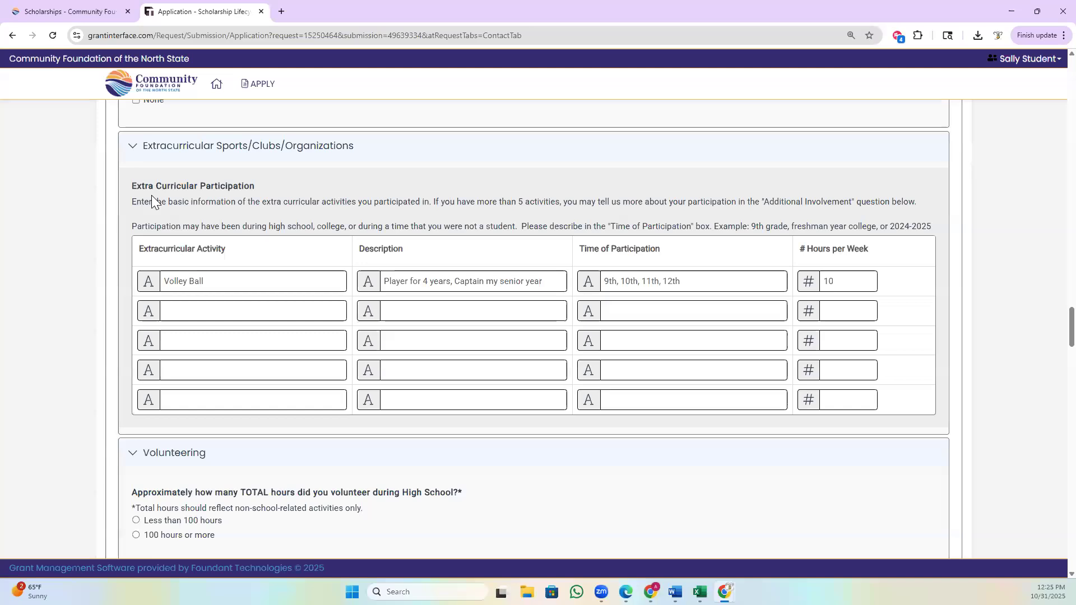
pyautogui.scroll(-6, 250, 250)
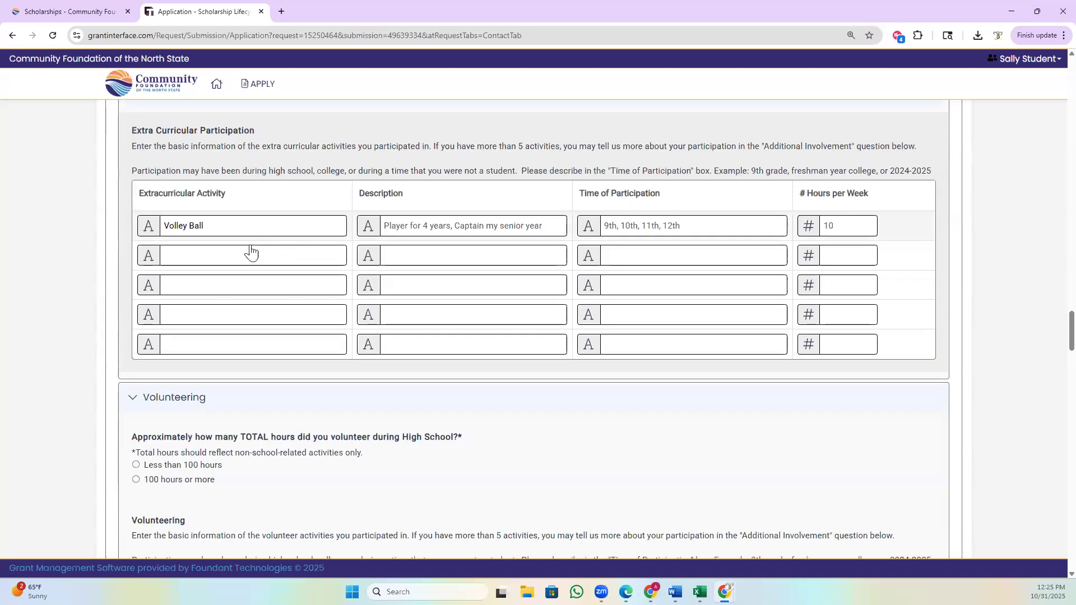
pyautogui.scroll(-5, 233, 244)
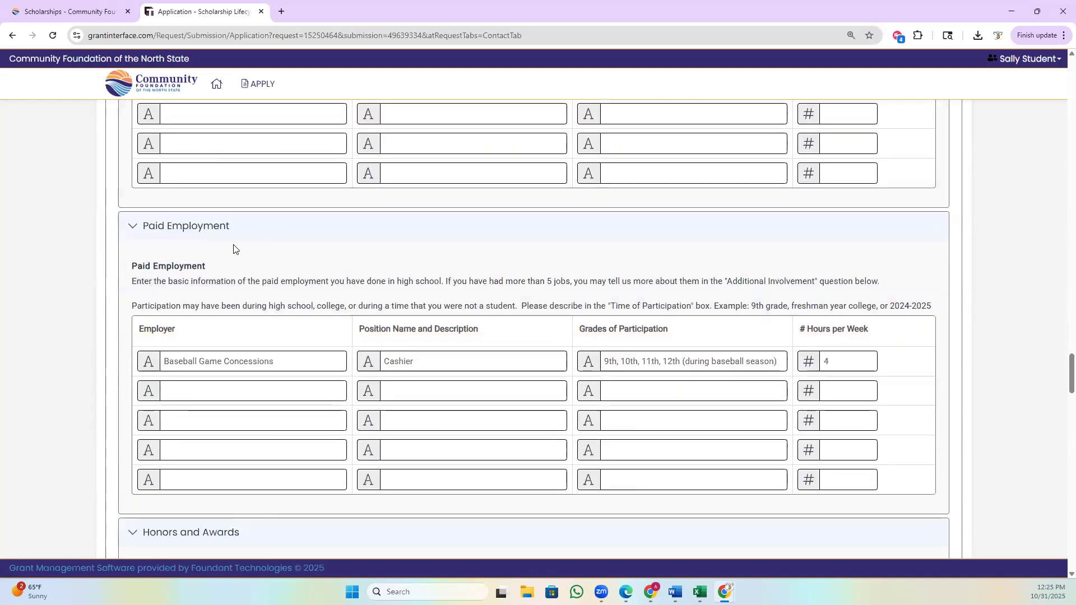
pyautogui.click(681, 362)
pyautogui.moveTo(682, 362); pyautogui.dragTo(787, 362)
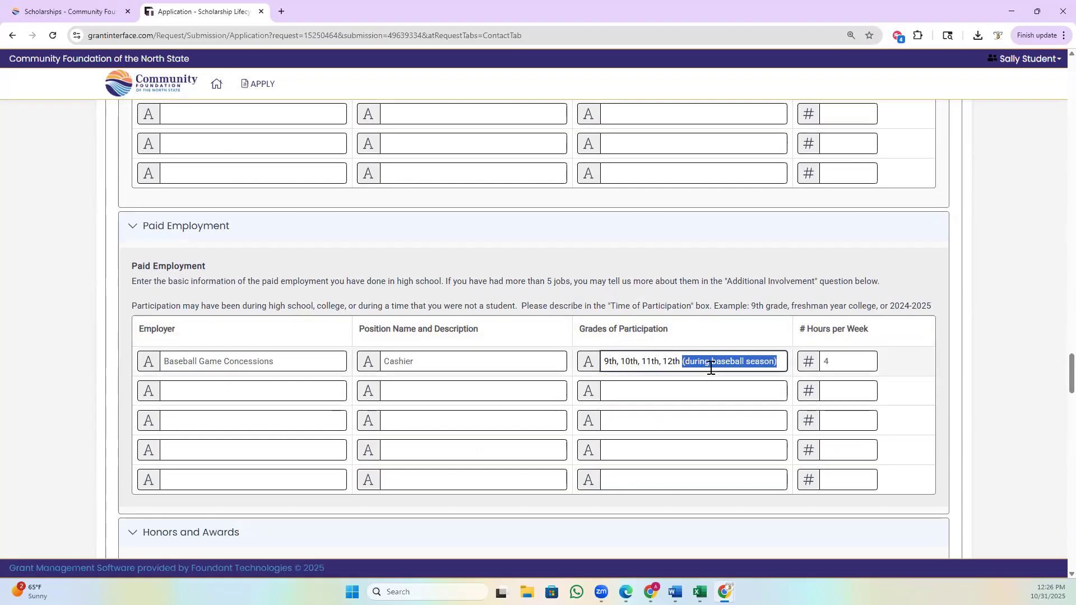
# Examine the Honors and Awards, Additional High School Involvement, Shasta High School Choral Music Program, Junior Golf and Key Club sections.
pyautogui.scroll(-2, 710, 368)
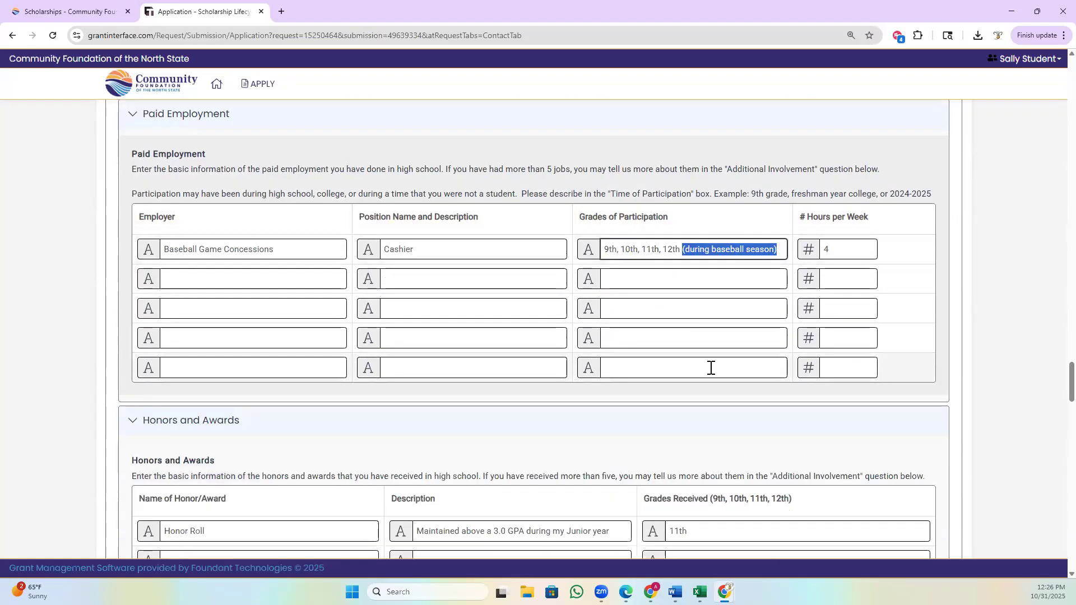
pyautogui.scroll(-3, 710, 367)
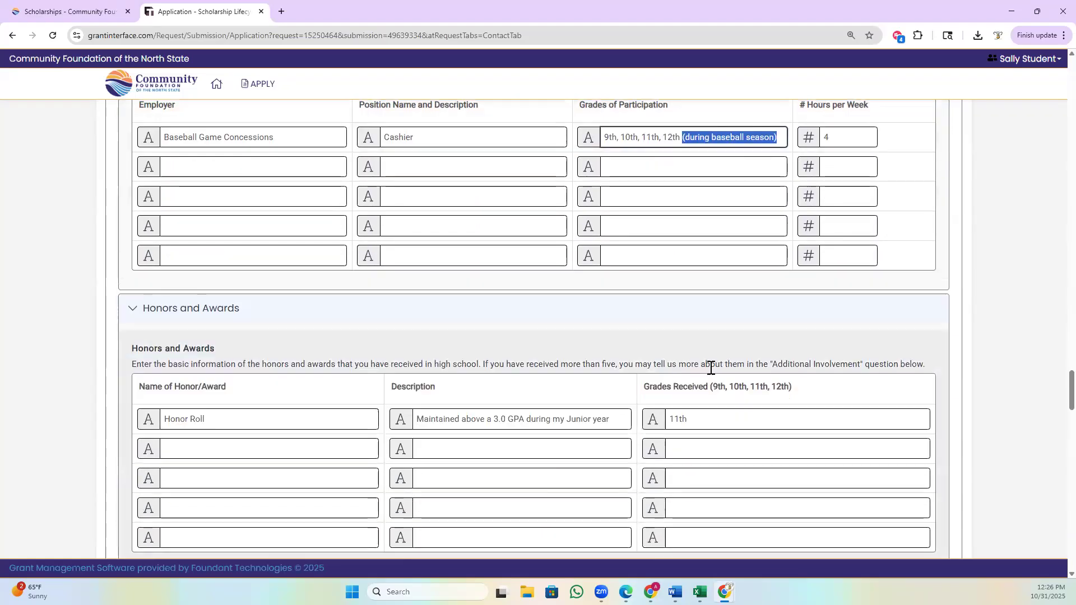
pyautogui.scroll(-3, 711, 367)
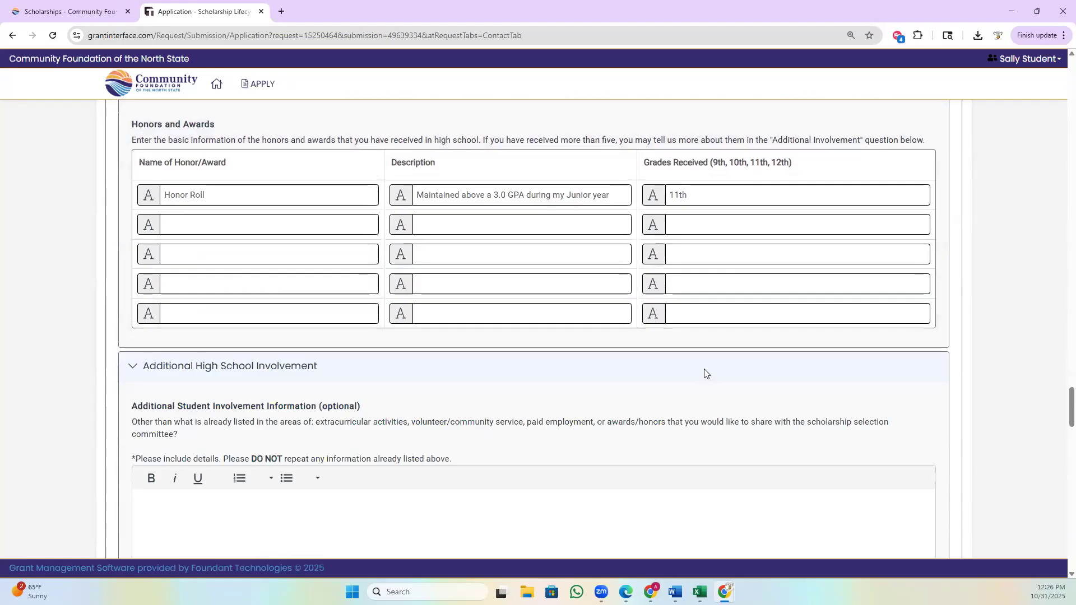
pyautogui.scroll(-2, 346, 395)
pyautogui.scroll(-1, 306, 412)
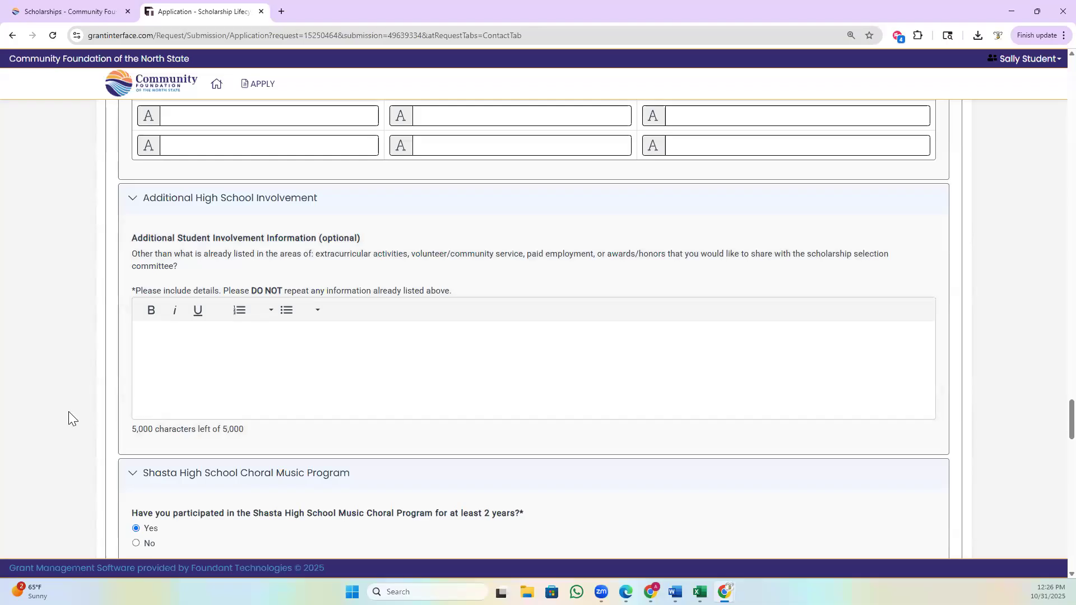
pyautogui.scroll(-3, 68, 412)
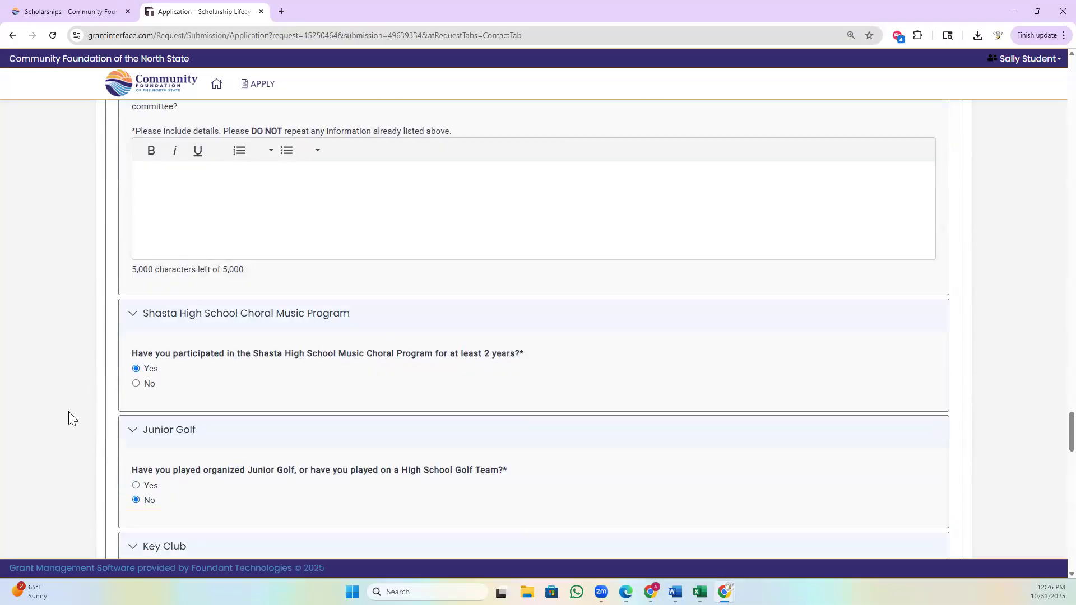
pyautogui.scroll(-1, 68, 411)
pyautogui.scroll(-1, 67, 410)
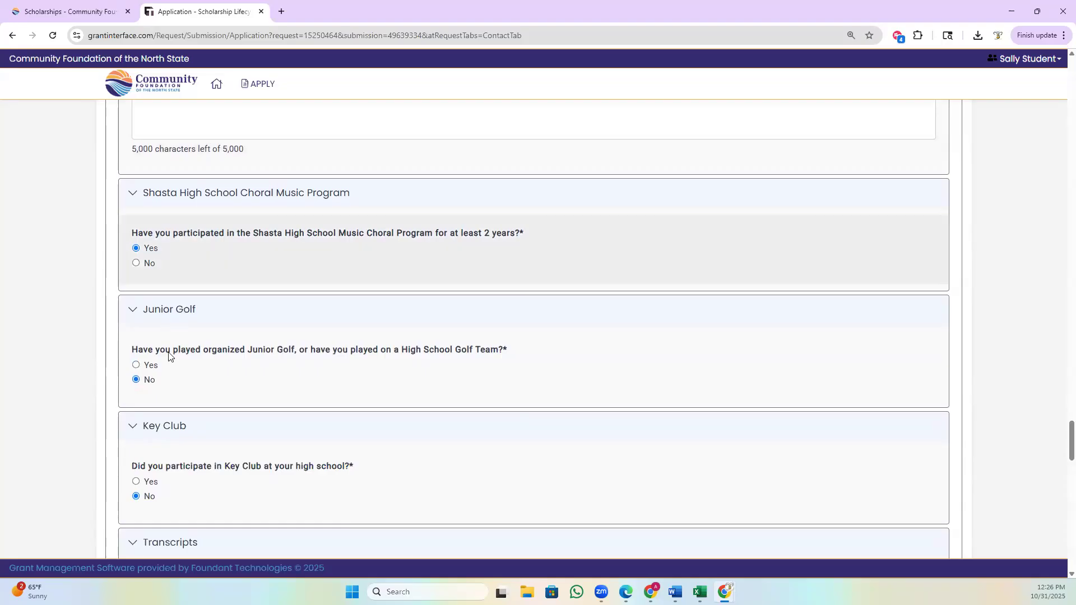
pyautogui.scroll(-2, 130, 435)
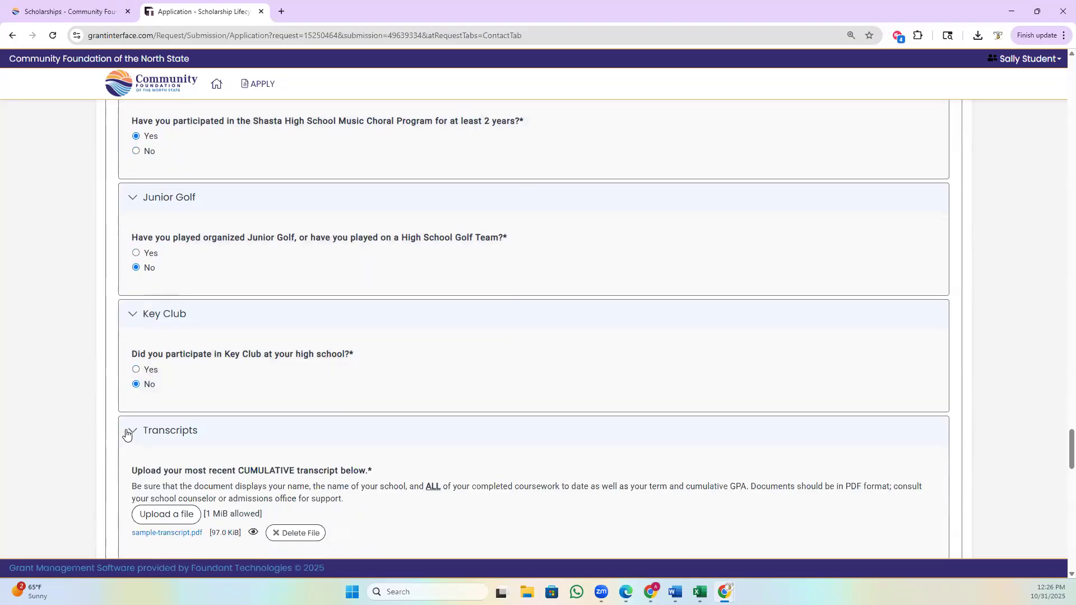
# Examine the Transcripts upload, the Essay Question's AI guidance and General Essay, and the Letter of Recommendation Instructions.
pyautogui.scroll(-2, 126, 434)
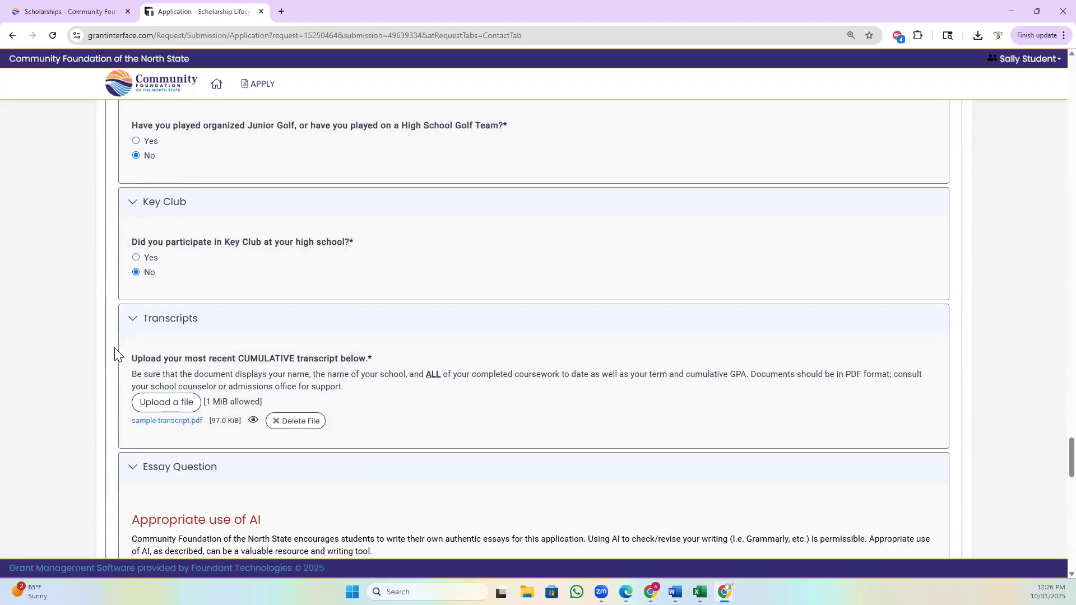
pyautogui.scroll(-2, 112, 359)
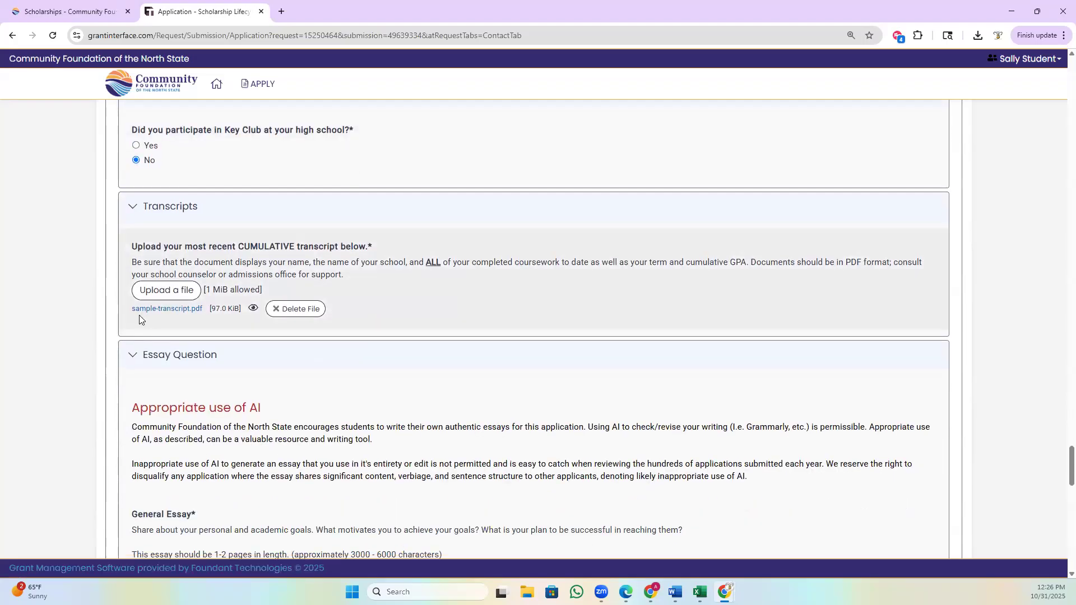
pyautogui.scroll(-2, 108, 325)
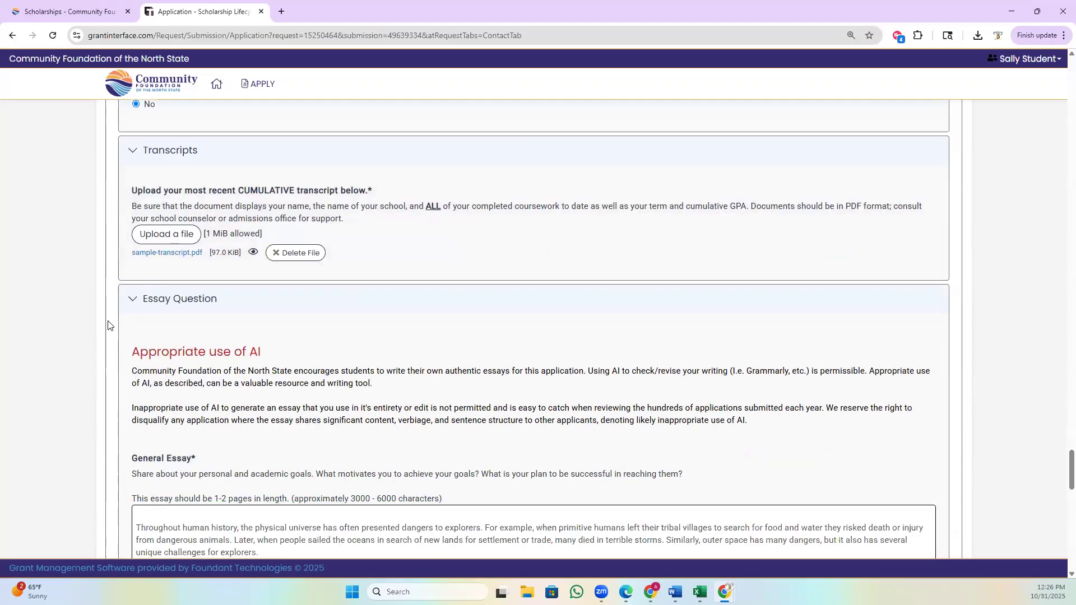
pyautogui.scroll(-2, 108, 325)
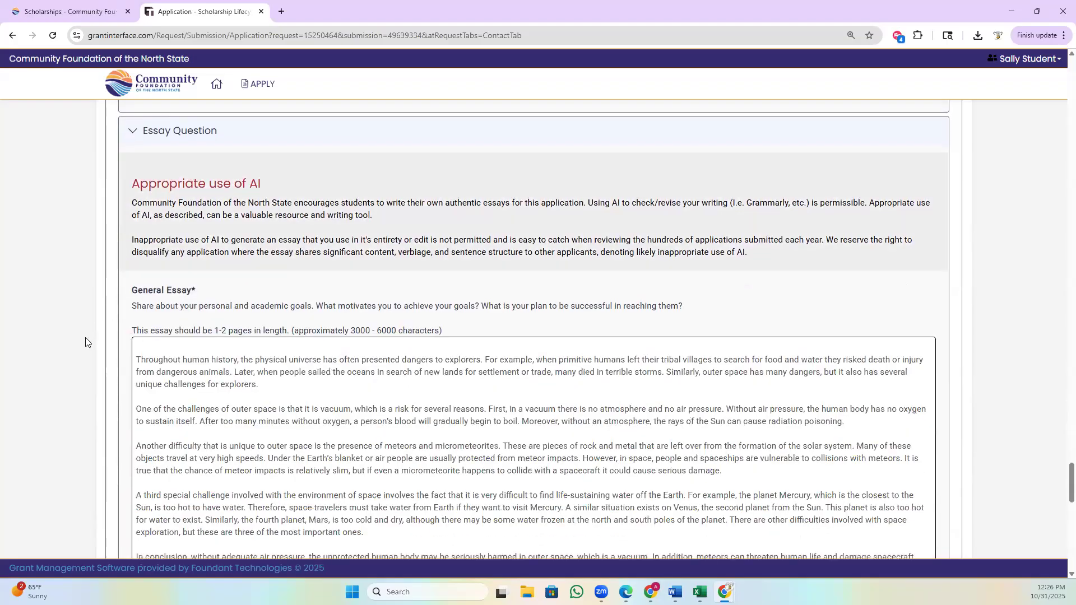
pyautogui.scroll(-2, 86, 340)
pyautogui.scroll(1, 87, 341)
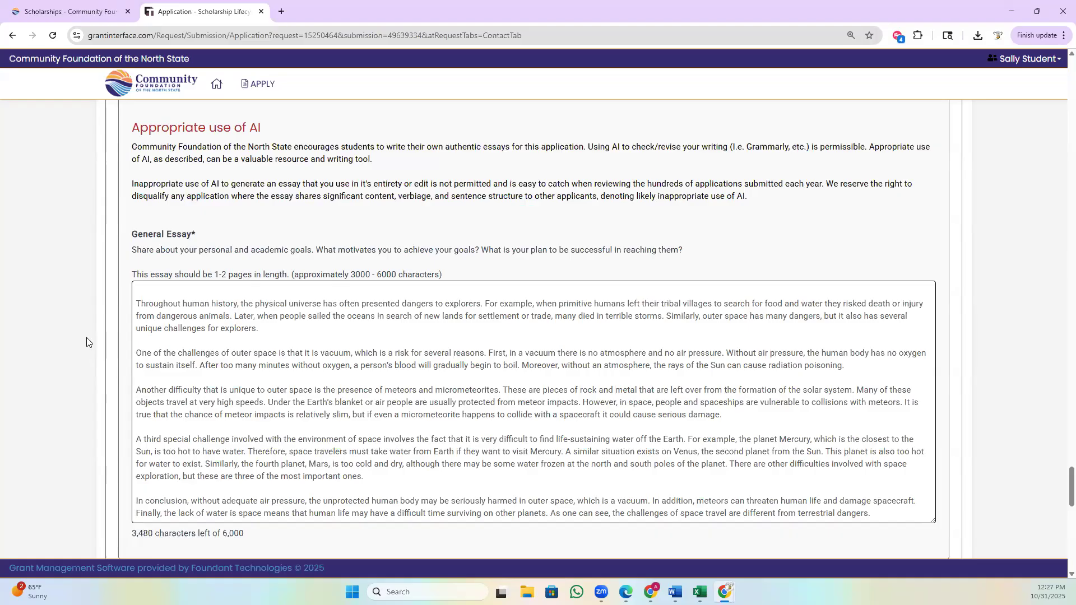
pyautogui.scroll(-3, 132, 359)
pyautogui.scroll(-5, 148, 364)
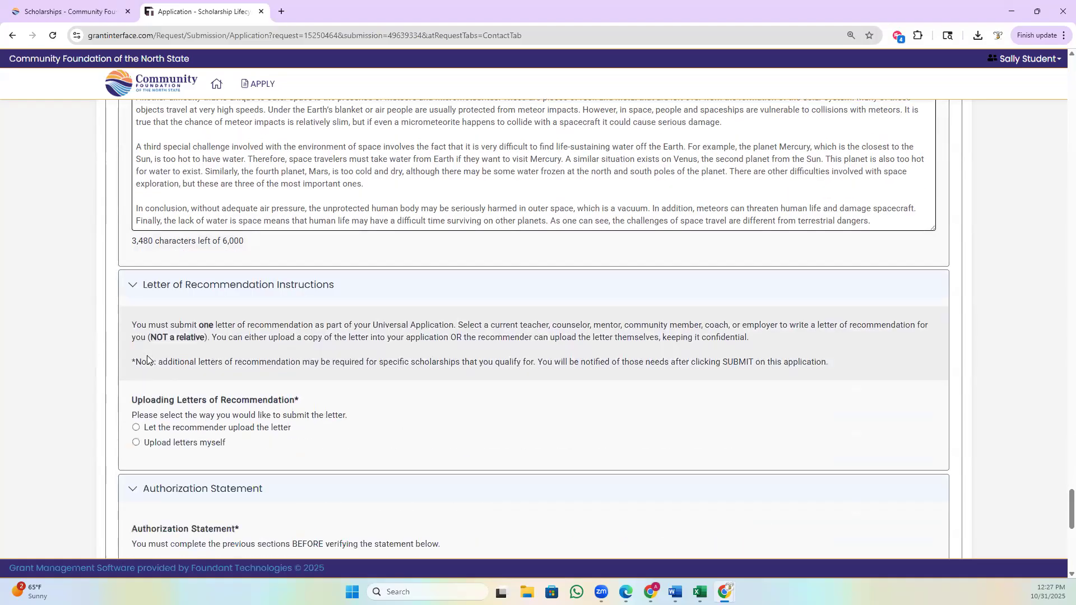
pyautogui.scroll(1, 78, 325)
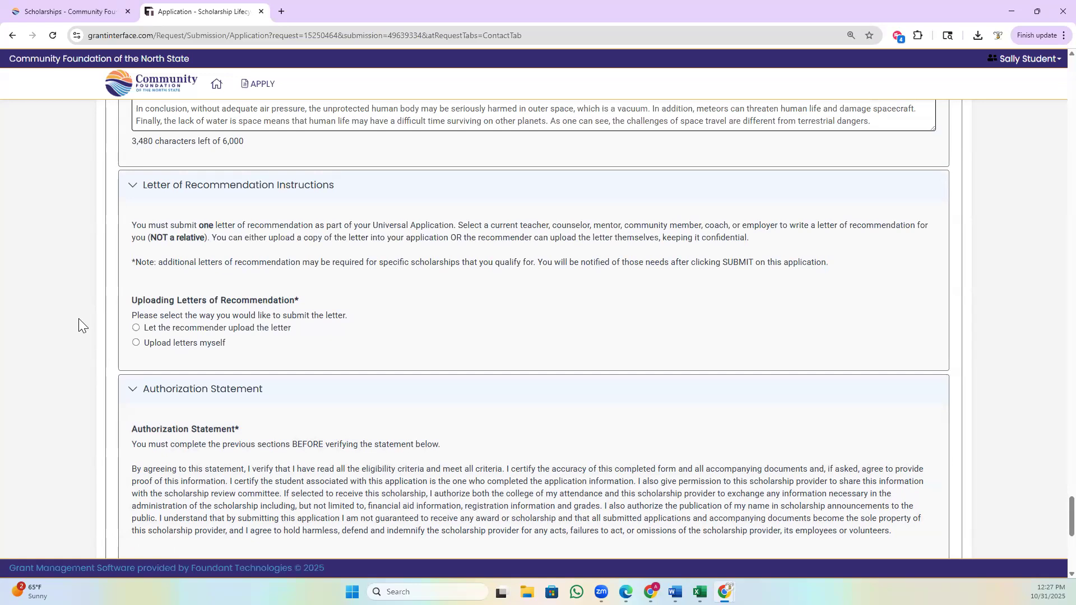
# View the self-upload option for the letter of recommendation, and choose "Let the recommender upload the letter".
pyautogui.click(135, 343)
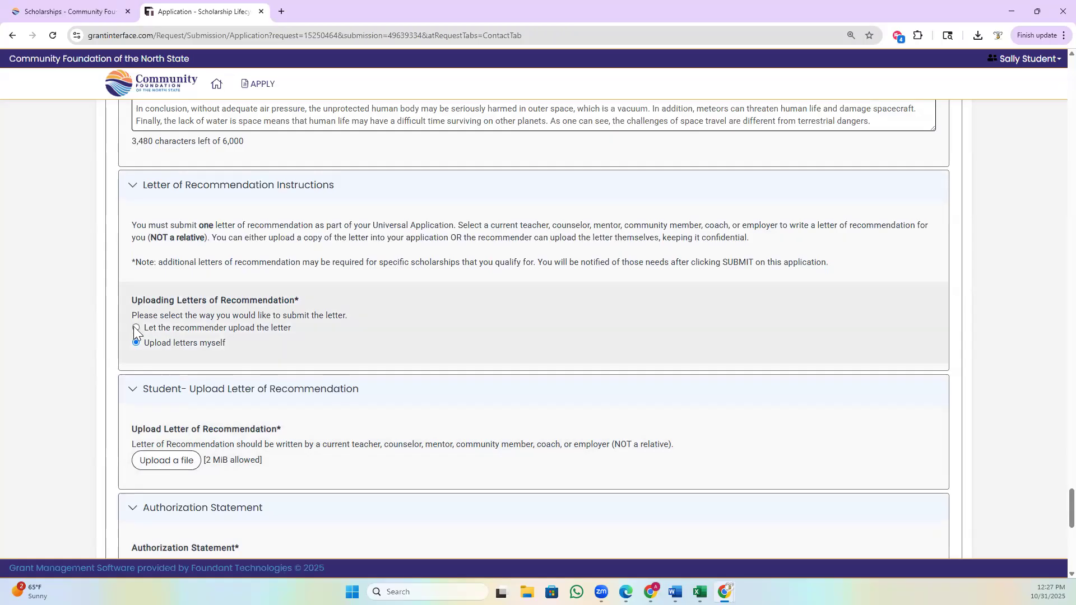
pyautogui.click(135, 328)
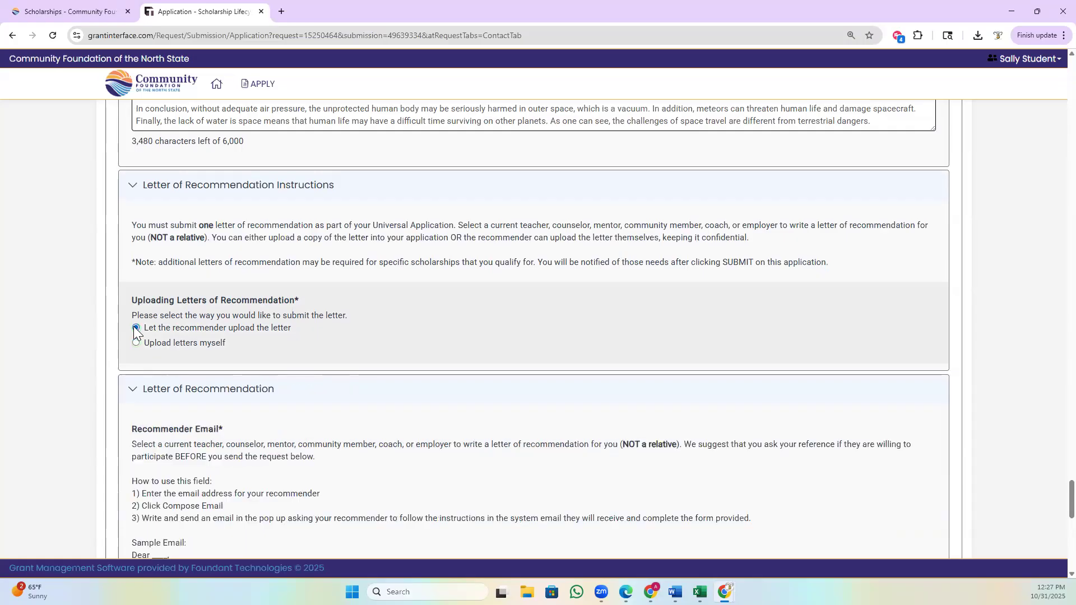
pyautogui.scroll(-2, 133, 327)
pyautogui.scroll(-1, 134, 330)
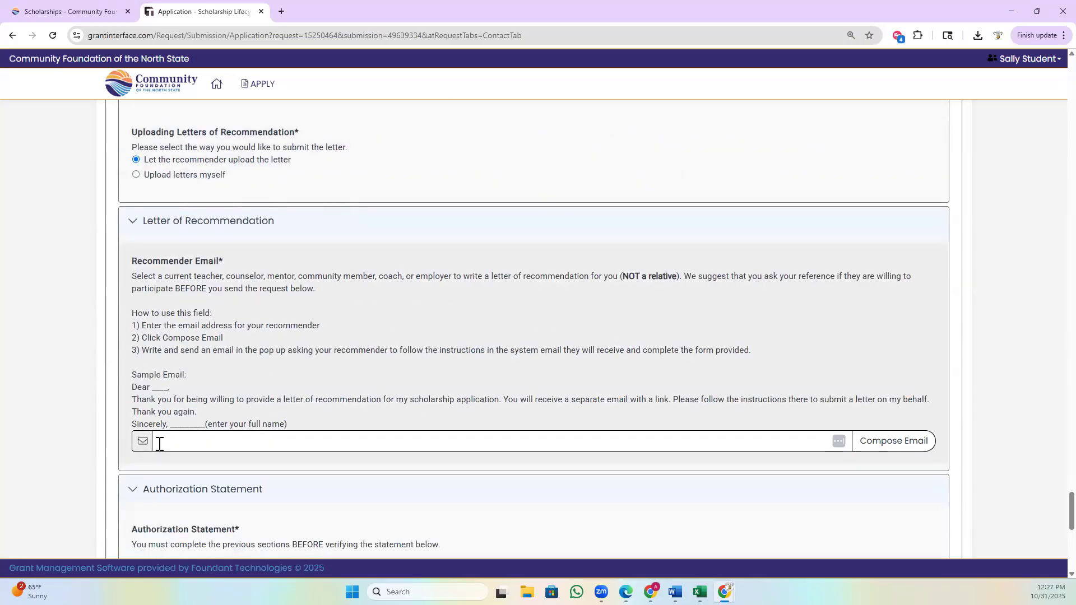
# Enter the recommender's email address in the Letter of Recommendation section.
pyautogui.click(159, 444)
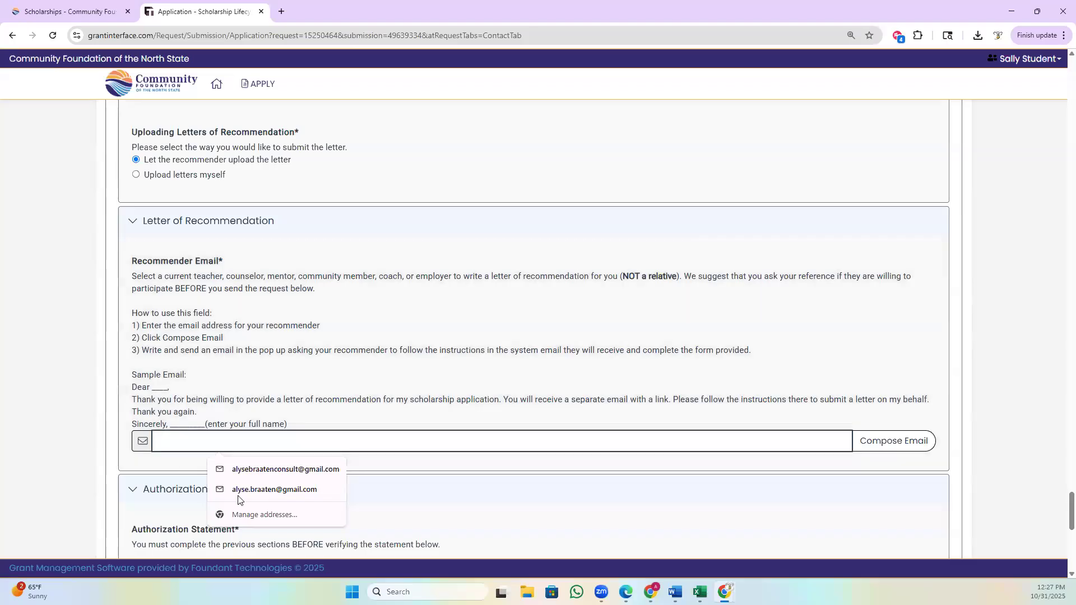
pyautogui.click(302, 405)
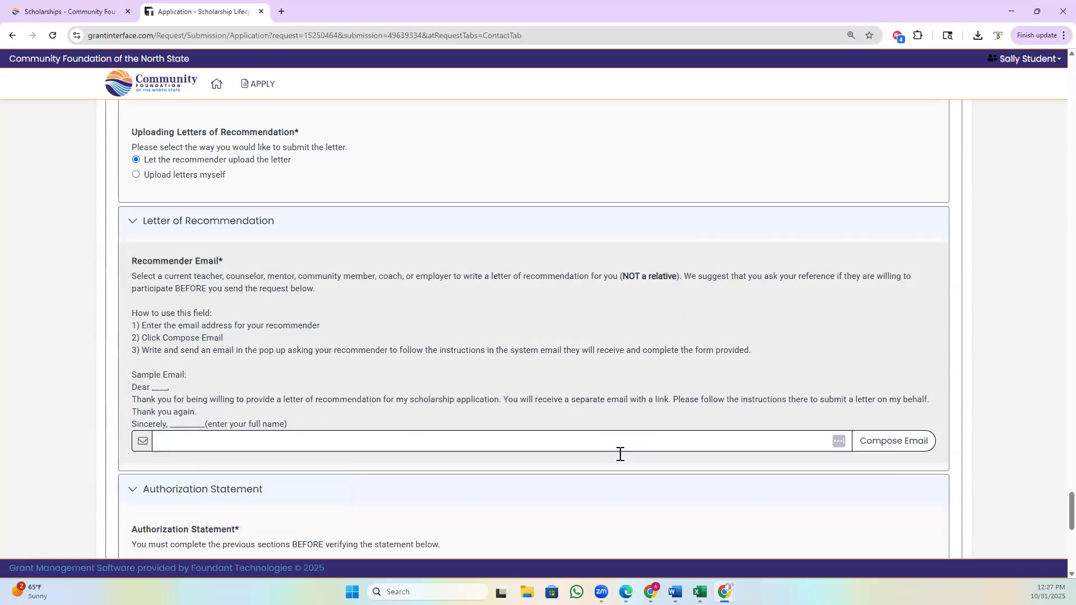
pyautogui.click(493, 439)
pyautogui.write('fake@')
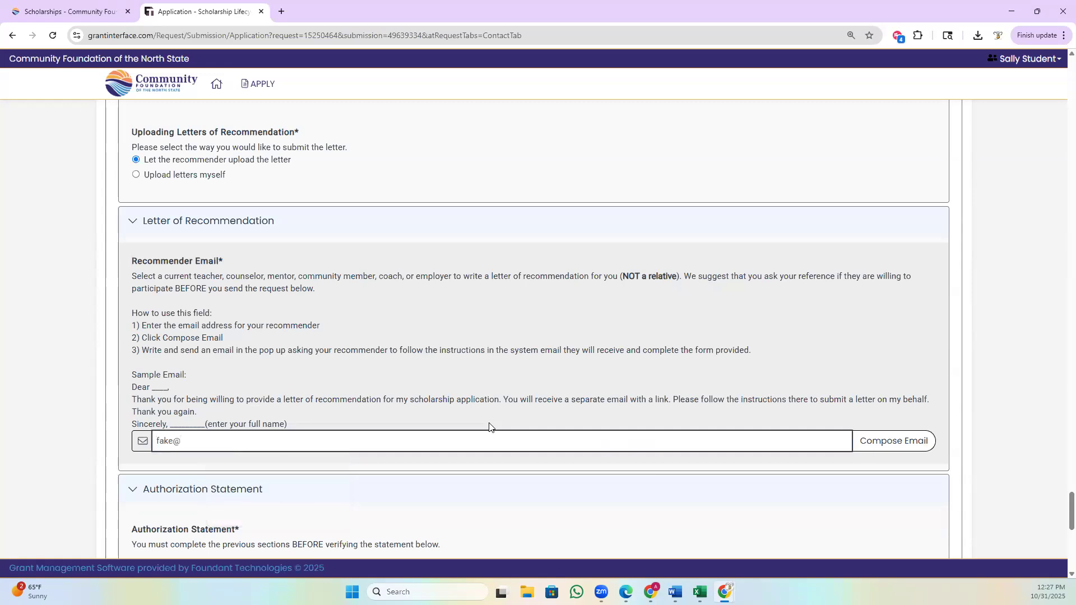
pyautogui.write('emil.com')
# Compose and send the recommender an email with the subject "help on my scholarship - Name" and the body "test".
pyautogui.click(919, 443)
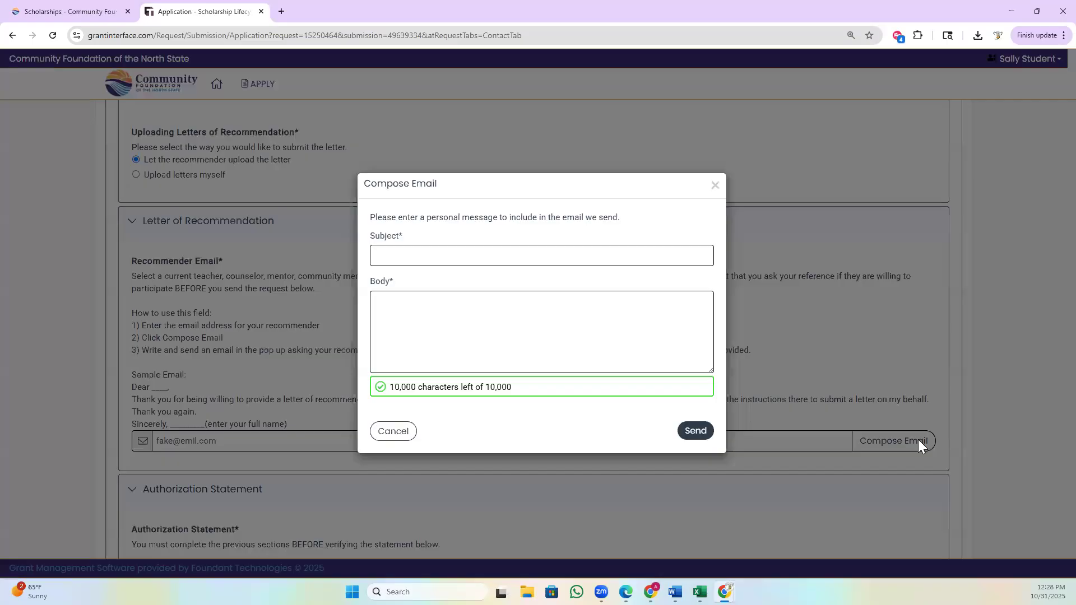
pyautogui.click(542, 259)
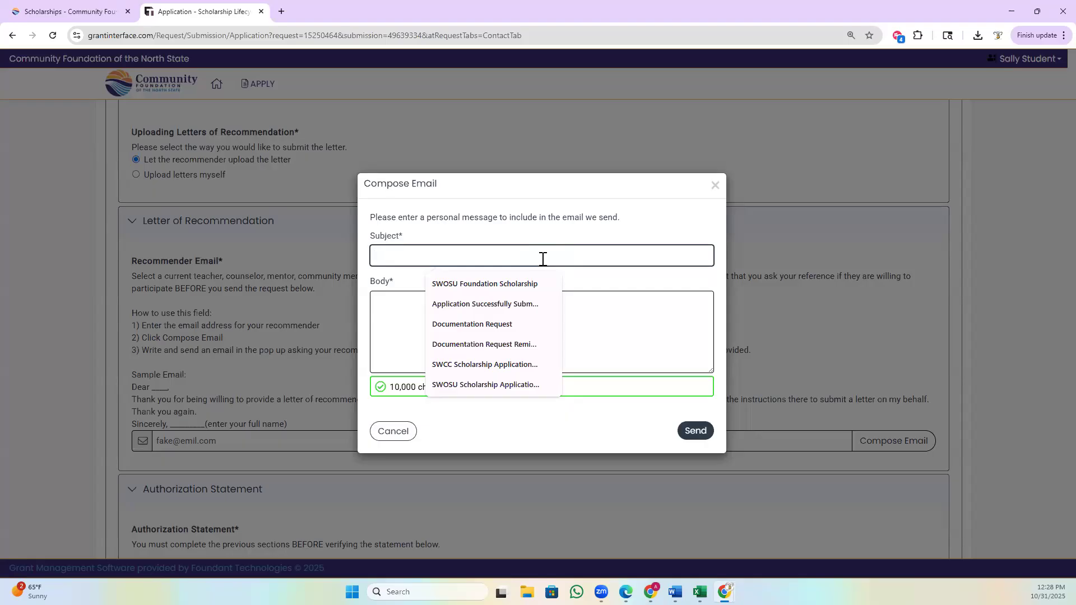
pyautogui.write('help on')
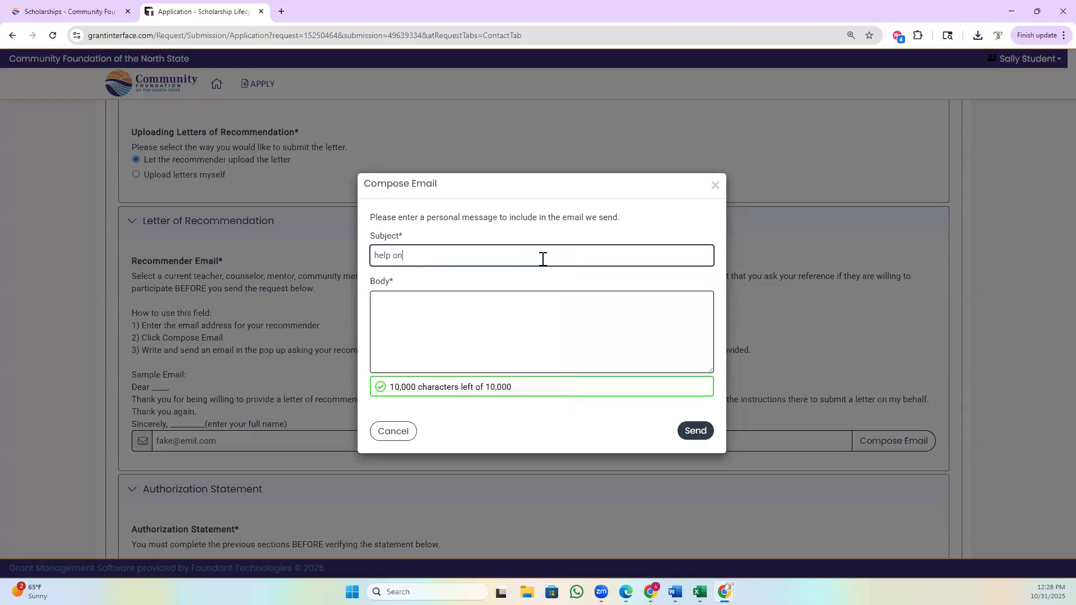
pyautogui.write(' my scholarship - Name')
pyautogui.click(483, 311)
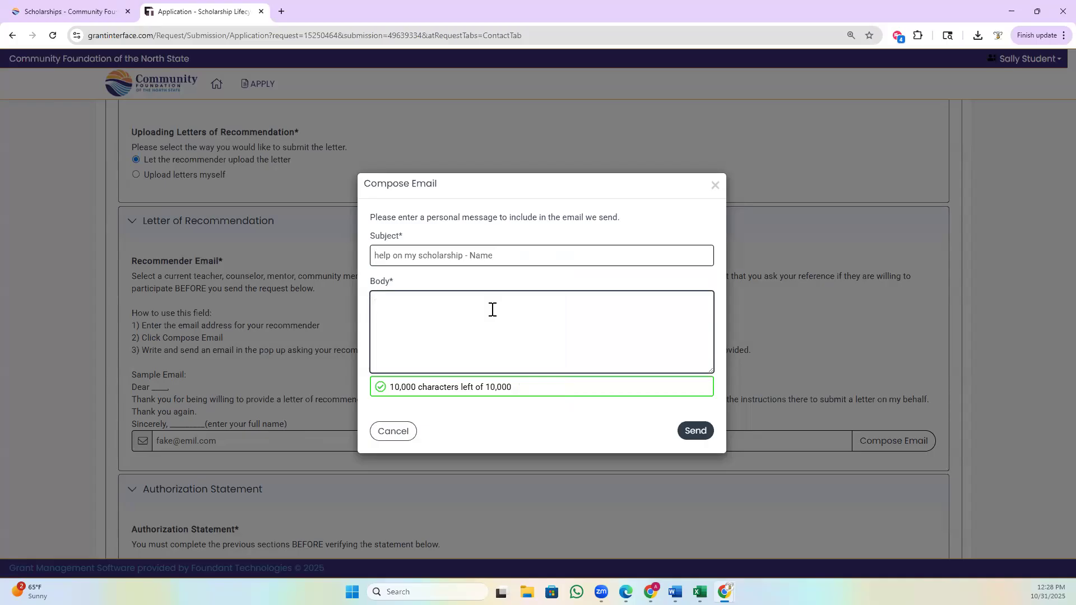
pyautogui.write('test')
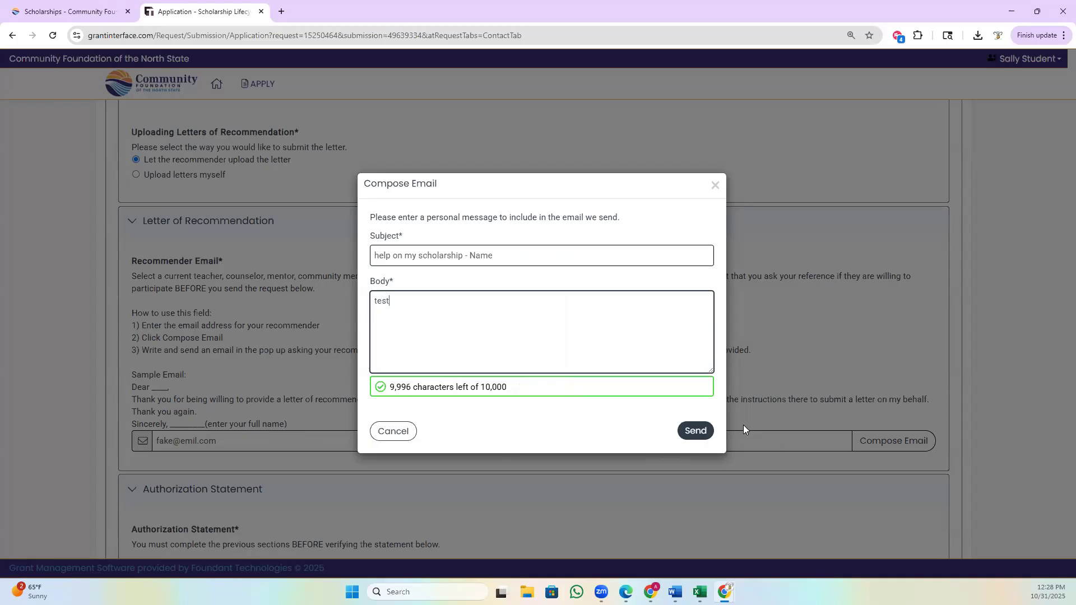
pyautogui.click(692, 431)
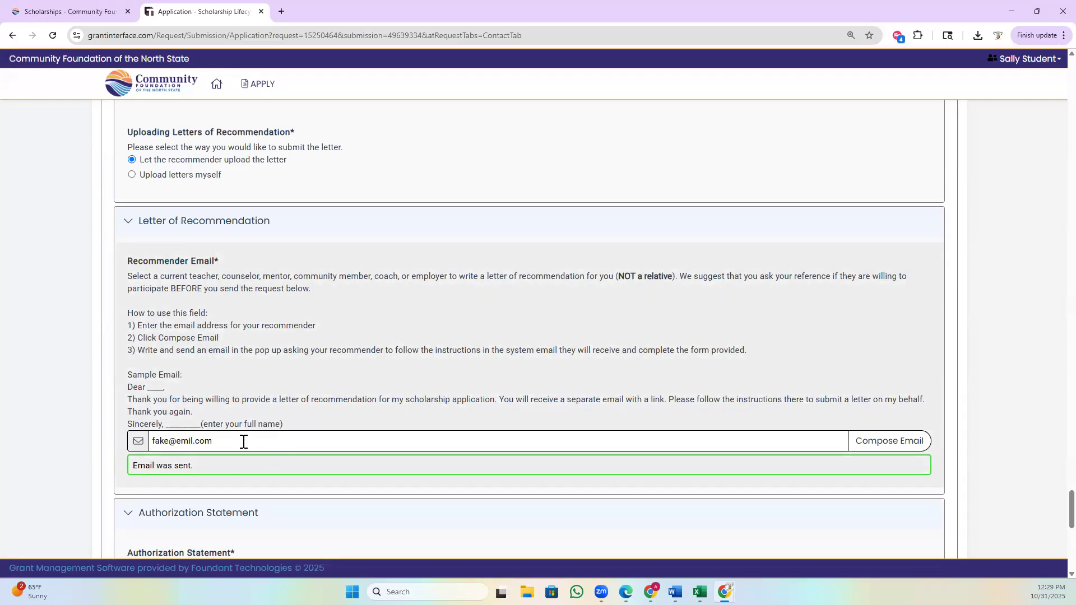
# Agree to the Authorization Statement and sign it with the applicant's full name.
pyautogui.scroll(-1, 187, 391)
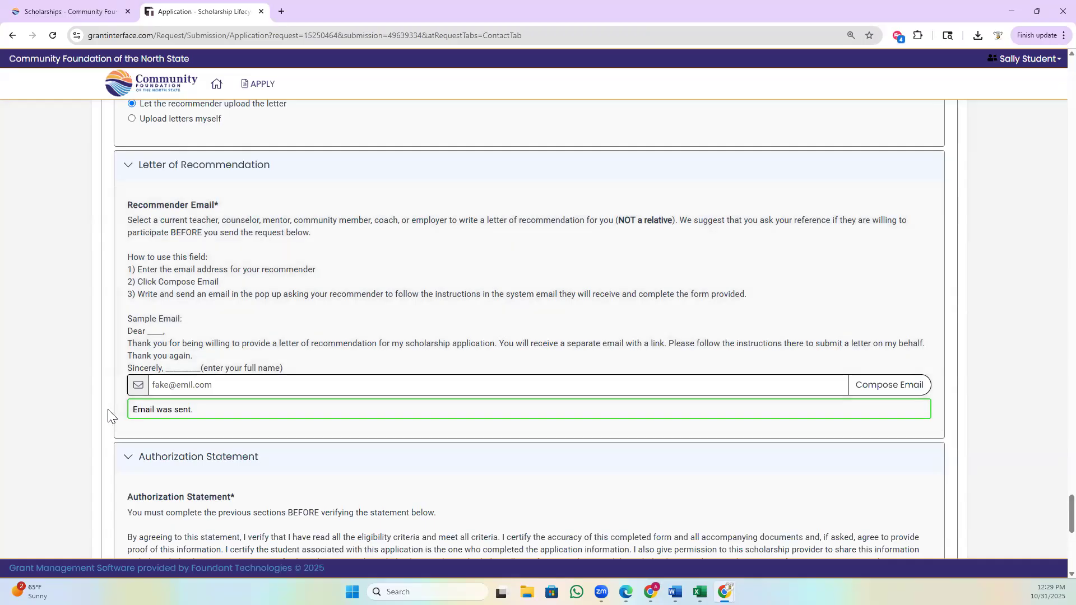
pyautogui.scroll(-3, 109, 413)
pyautogui.scroll(-2, 106, 409)
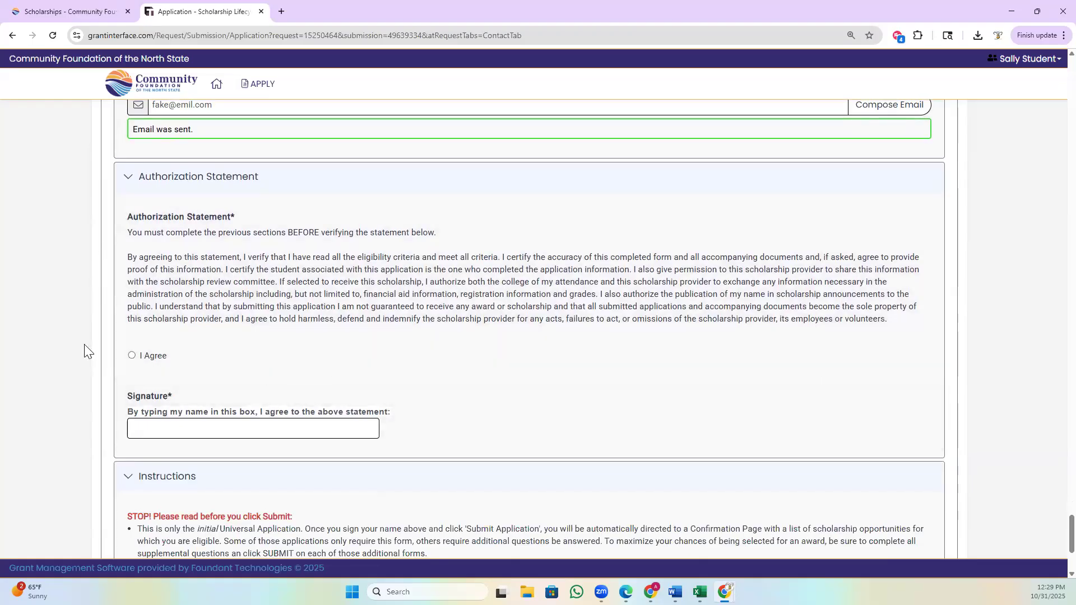
pyautogui.click(132, 357)
pyautogui.click(146, 428)
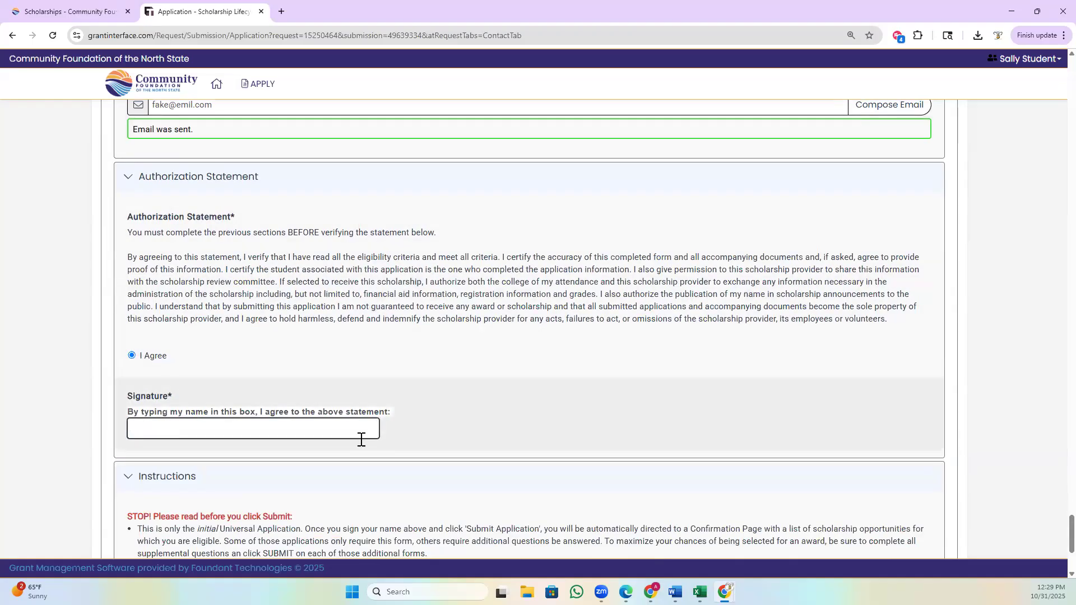
pyautogui.write('Sally Student')
# Switch the letter submission method to "Upload letters myself" and back to "Let the recommender upload the letter".
pyautogui.scroll(-4, 398, 410)
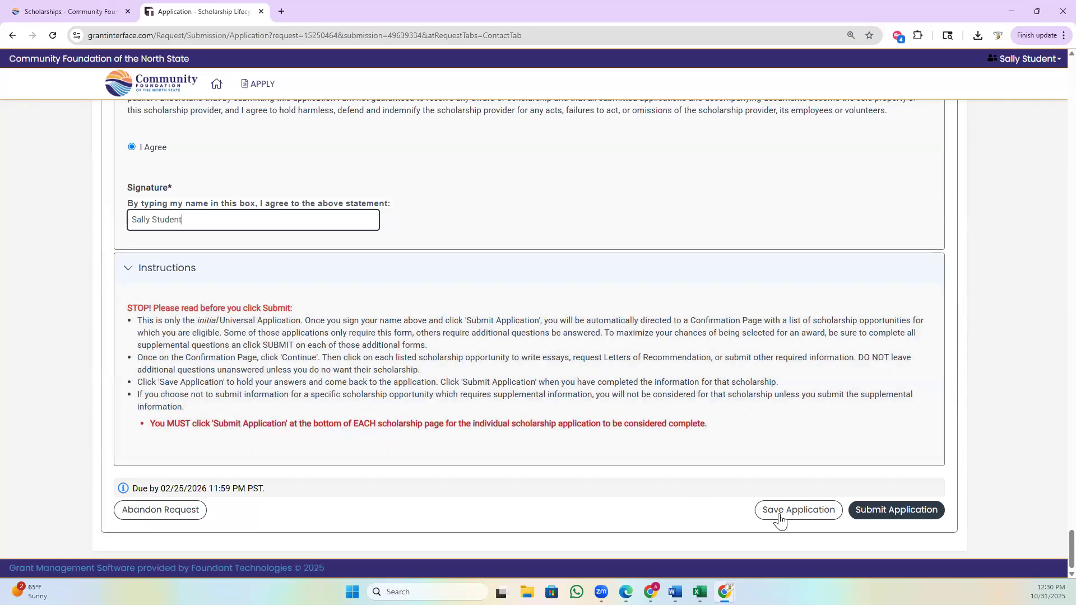
pyautogui.scroll(4, 705, 443)
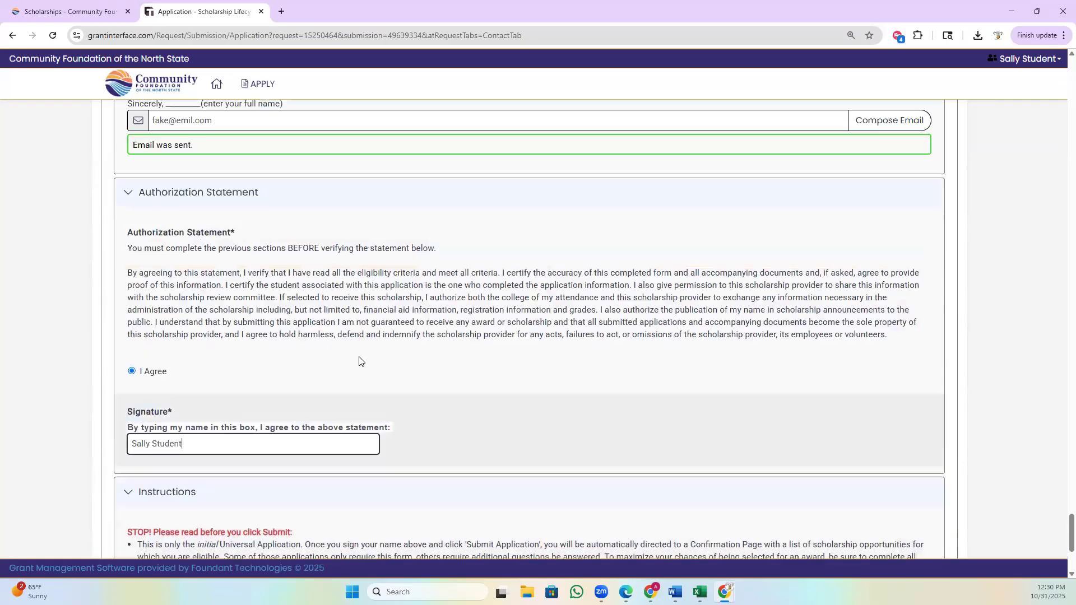
pyautogui.scroll(1, 322, 240)
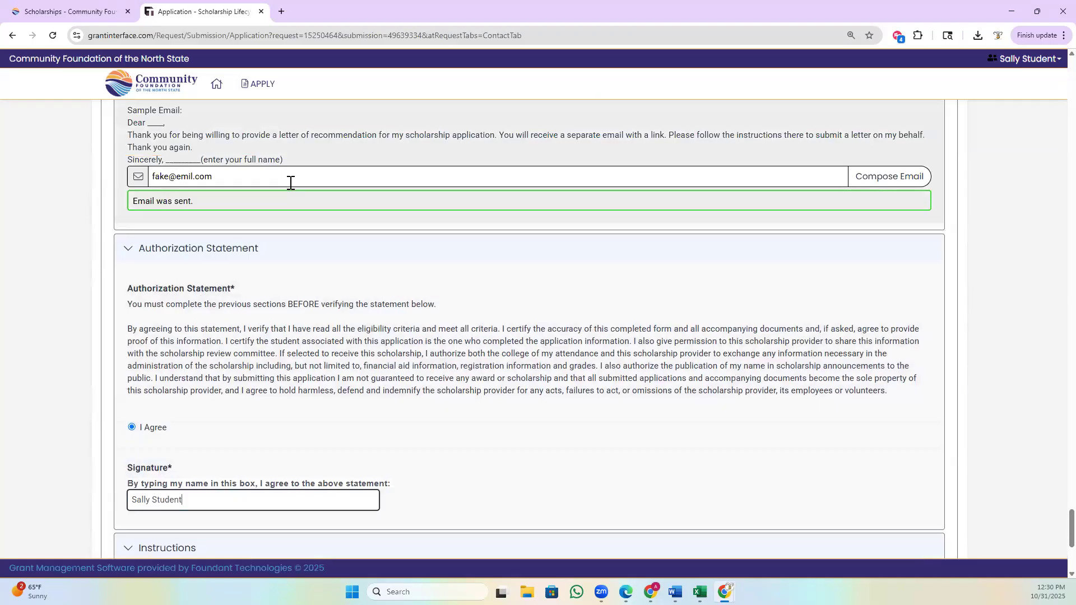
pyautogui.scroll(6, 290, 185)
pyautogui.click(132, 247)
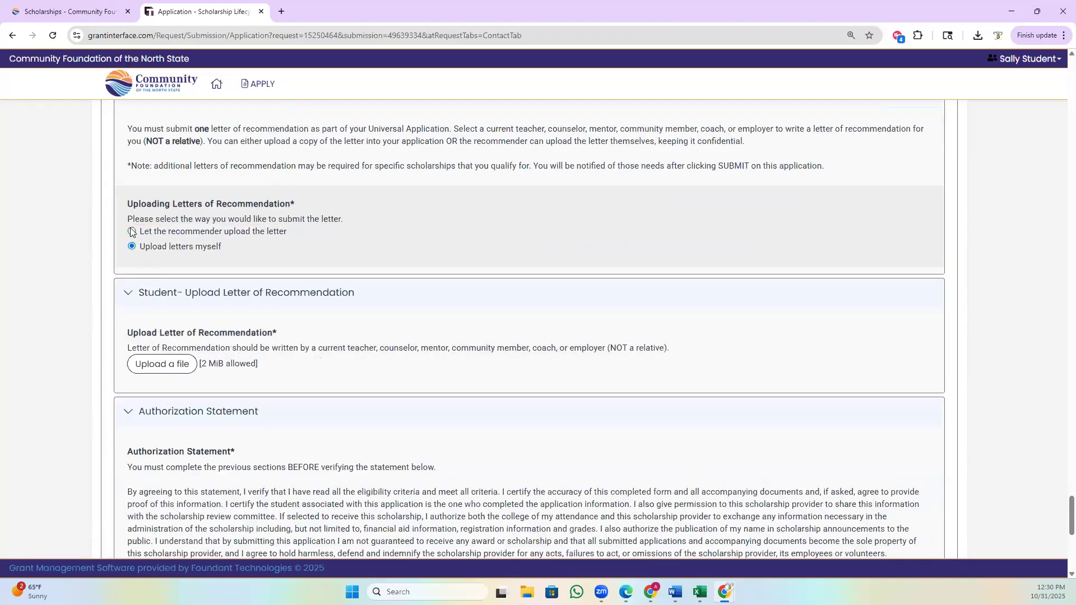
pyautogui.click(130, 230)
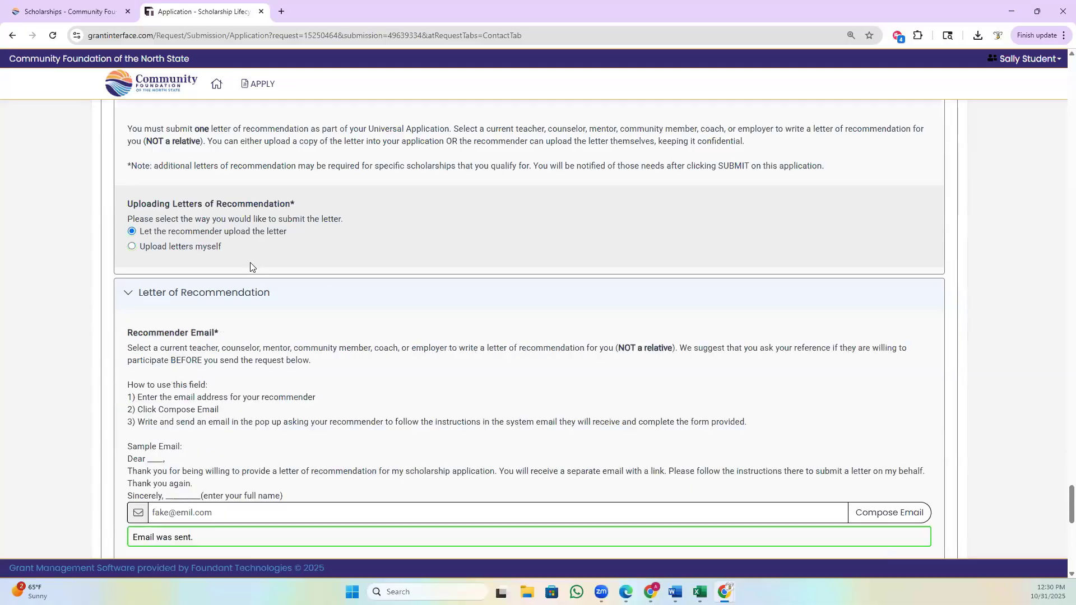
# Review the signed authorization and the pre-submission instructions, and save the application.
pyautogui.scroll(-5, 251, 268)
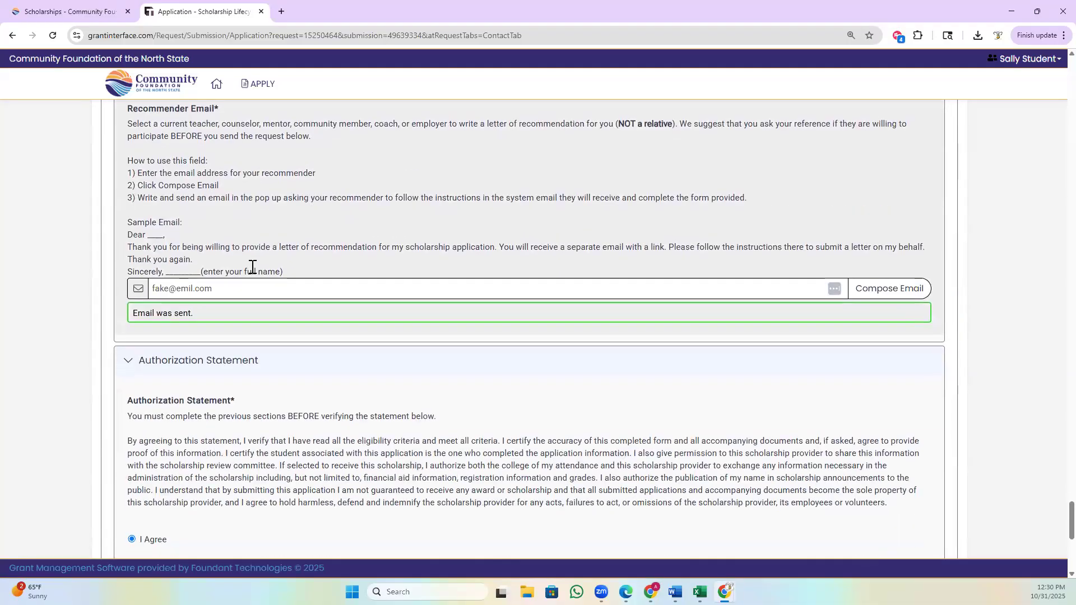
pyautogui.scroll(-4, 251, 272)
pyautogui.scroll(-2, 409, 302)
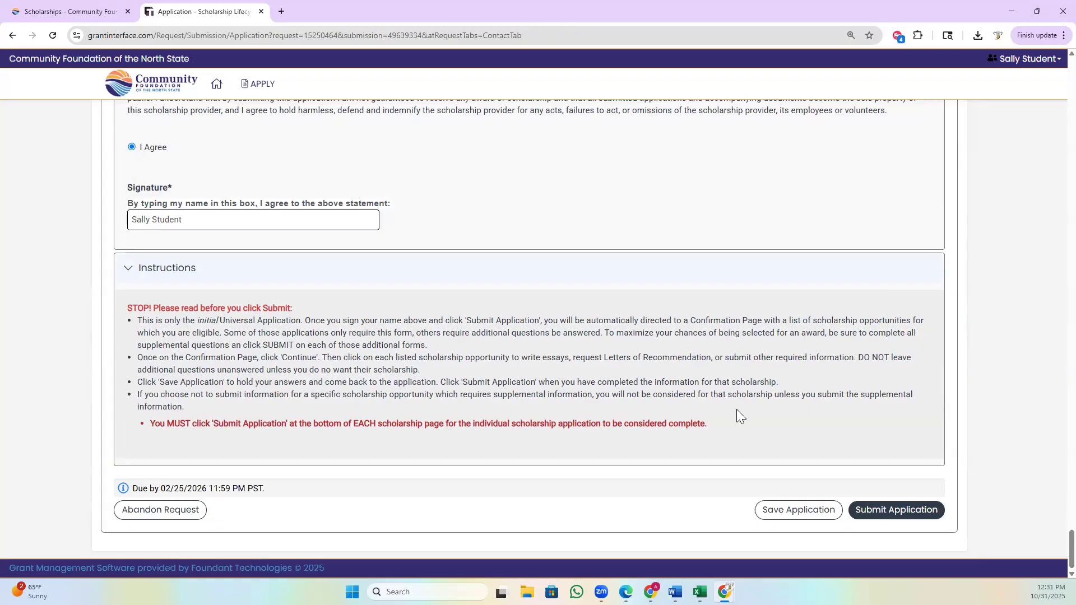
pyautogui.click(794, 510)
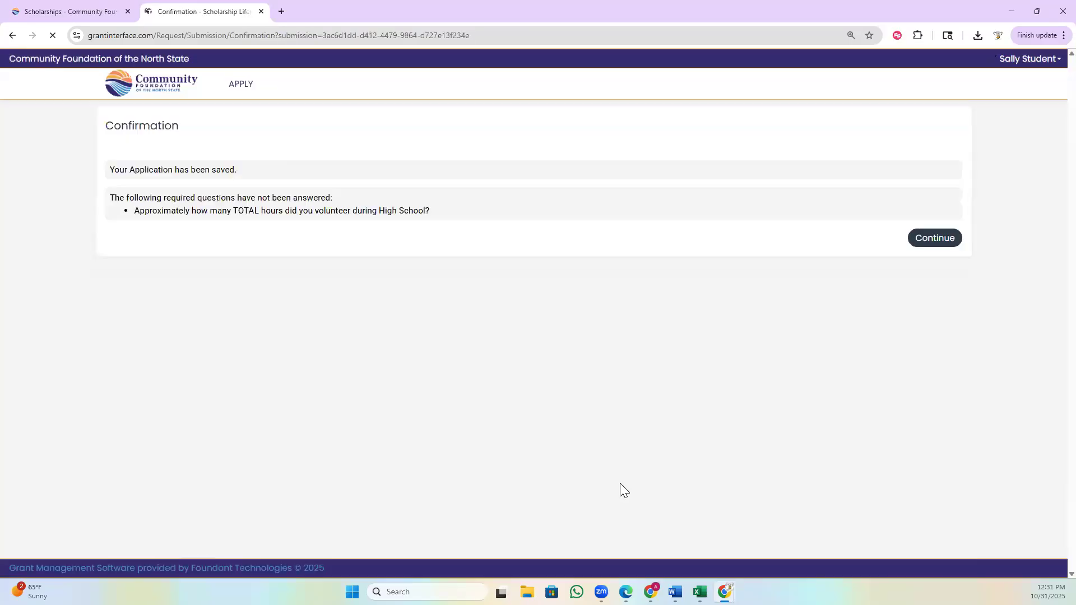
# Reopen the 2025/26 Universal Scholarship Application from the applicant dashboard and try to submit it.
pyautogui.click(217, 84)
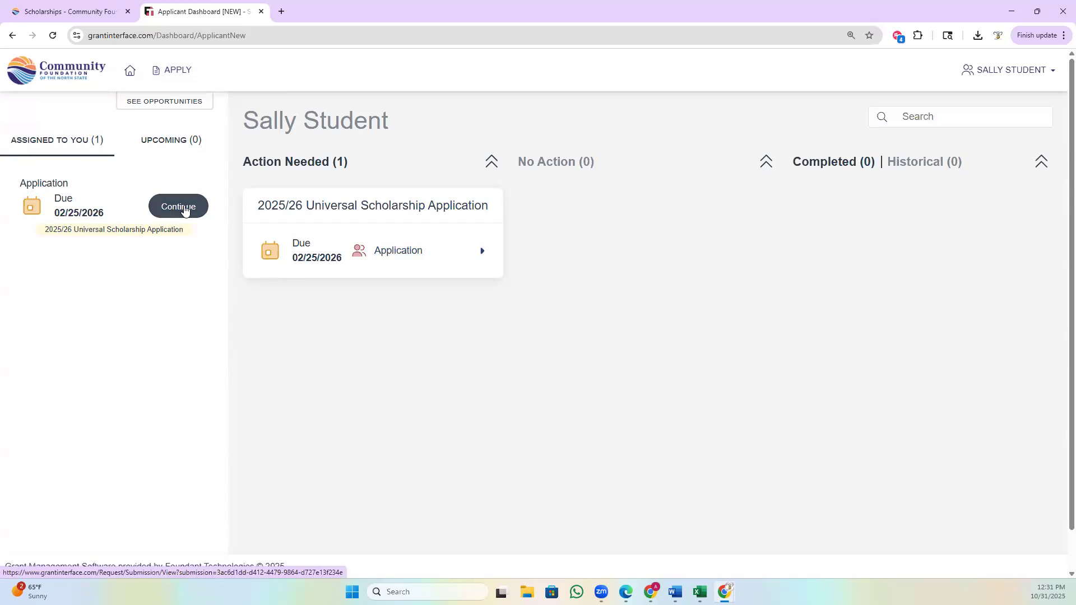
pyautogui.click(185, 211)
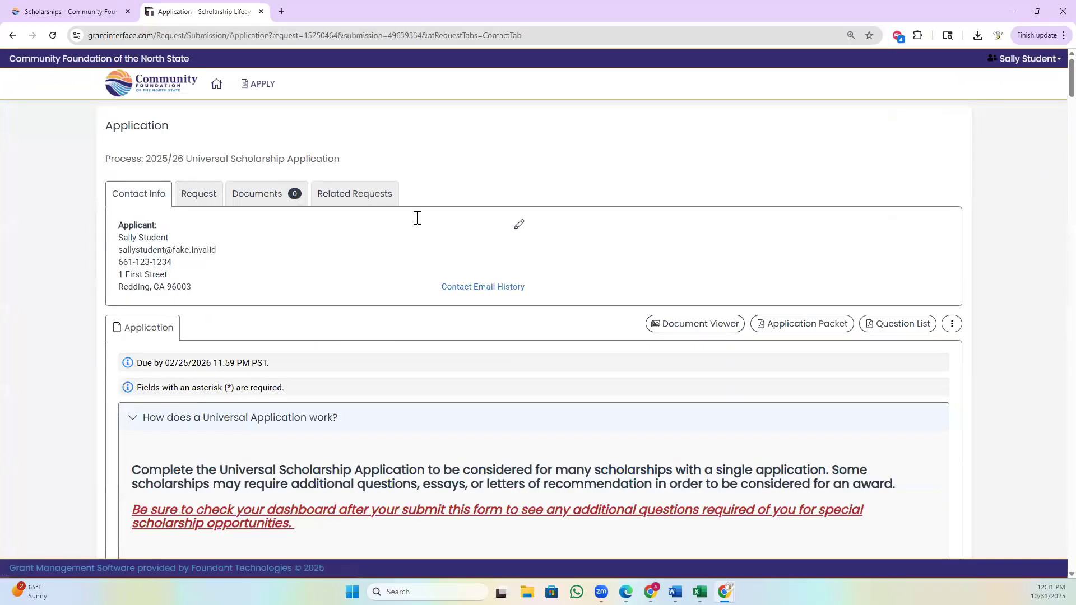
pyautogui.scroll(-20, 417, 217)
pyautogui.scroll(-20, 411, 212)
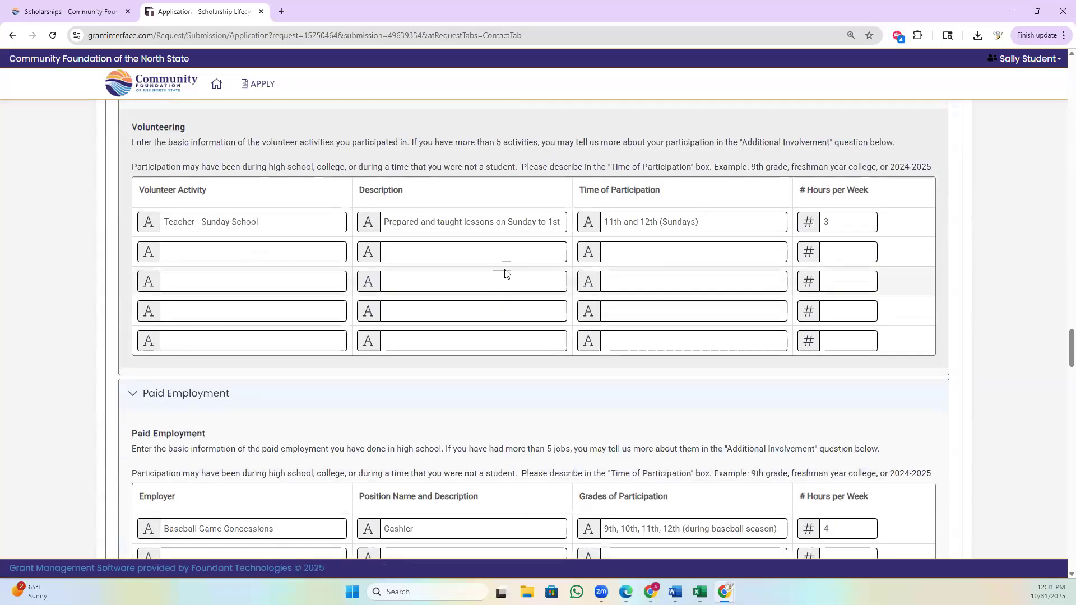
pyautogui.scroll(-20, 505, 274)
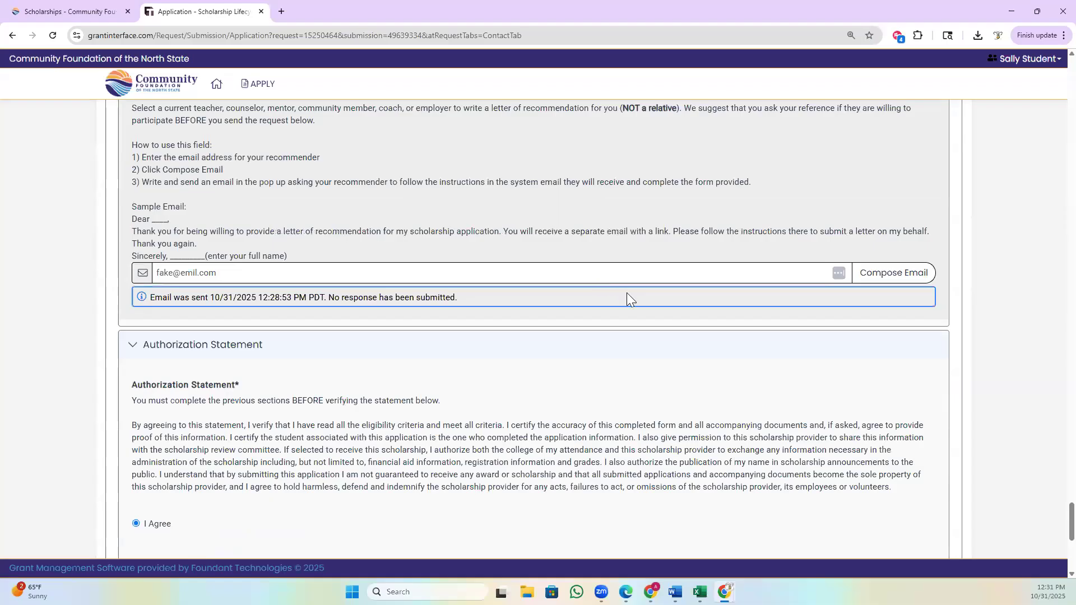
pyautogui.scroll(-7, 628, 299)
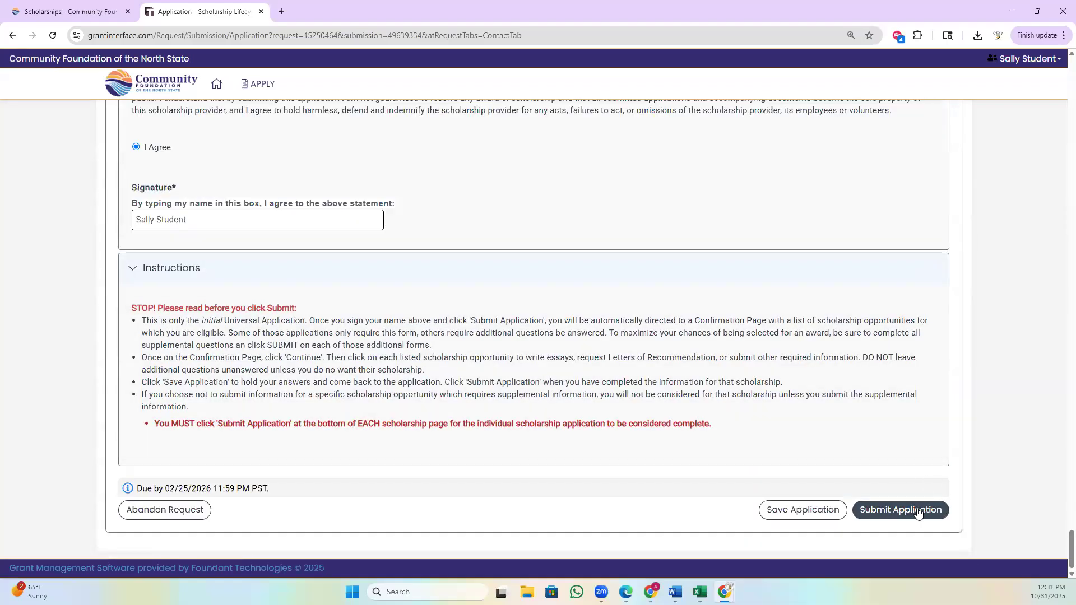
pyautogui.click(918, 513)
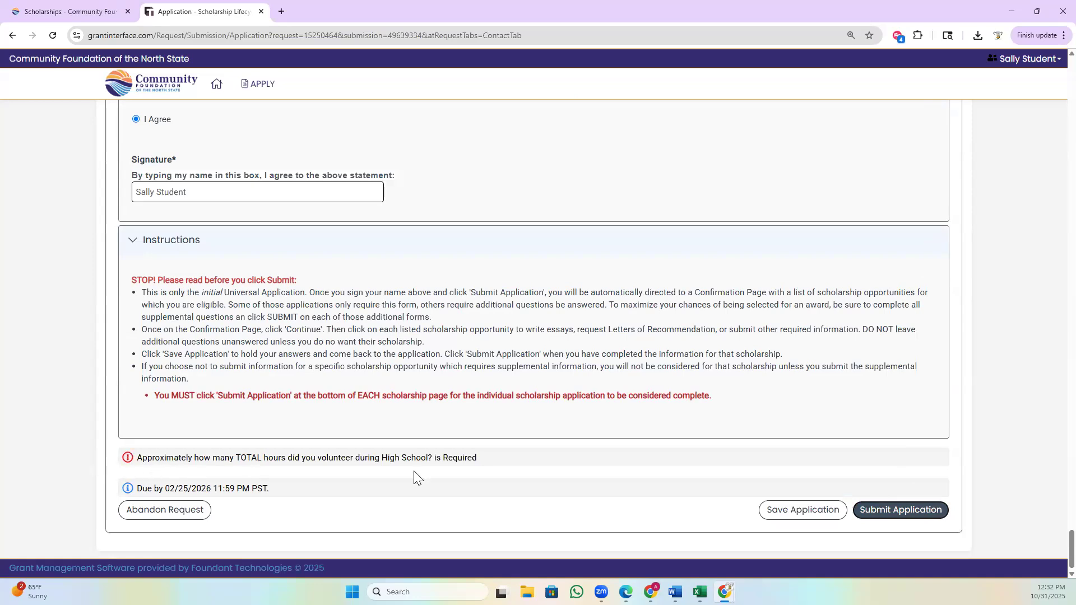
# Answer the total high school volunteer hours question with "Less than 100 hours" and submit the application.
pyautogui.scroll(15, 535, 478)
pyautogui.scroll(15, 539, 475)
pyautogui.scroll(15, 539, 475)
pyautogui.scroll(5, 539, 477)
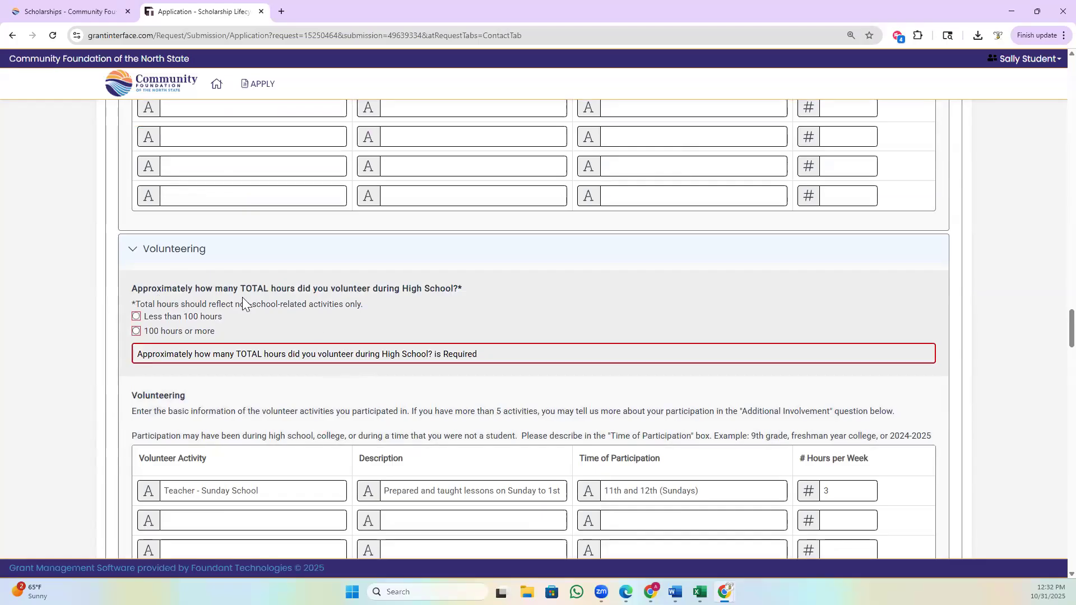
pyautogui.click(136, 317)
pyautogui.scroll(-15, 530, 349)
pyautogui.scroll(-20, 577, 359)
pyautogui.click(917, 517)
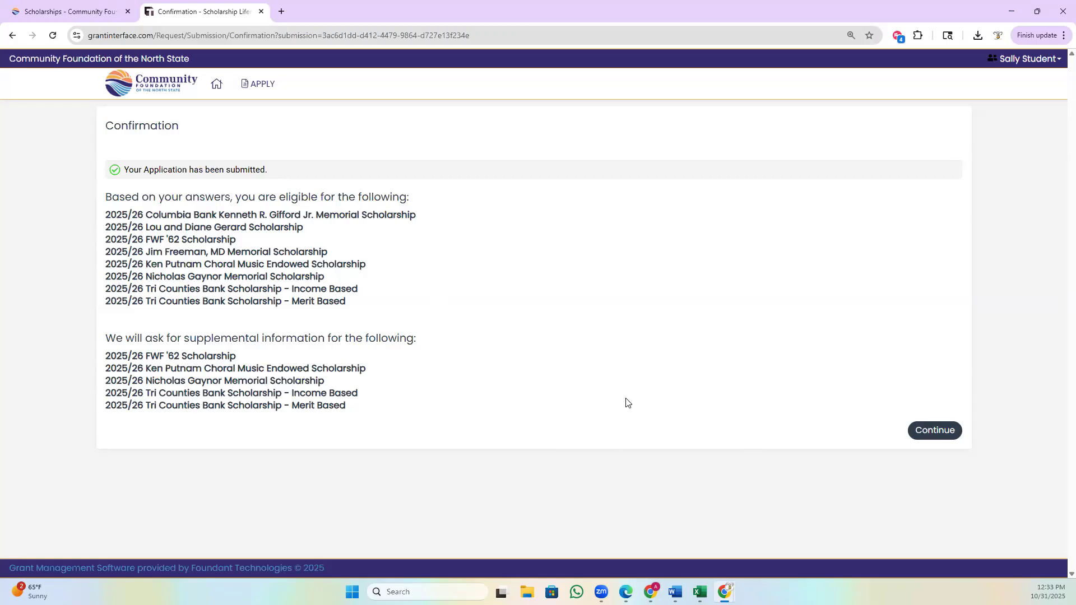
# Continue to the 2025/26 FWF '62 Scholarship application and examine its supplemental essay question and submission options.
pyautogui.click(937, 430)
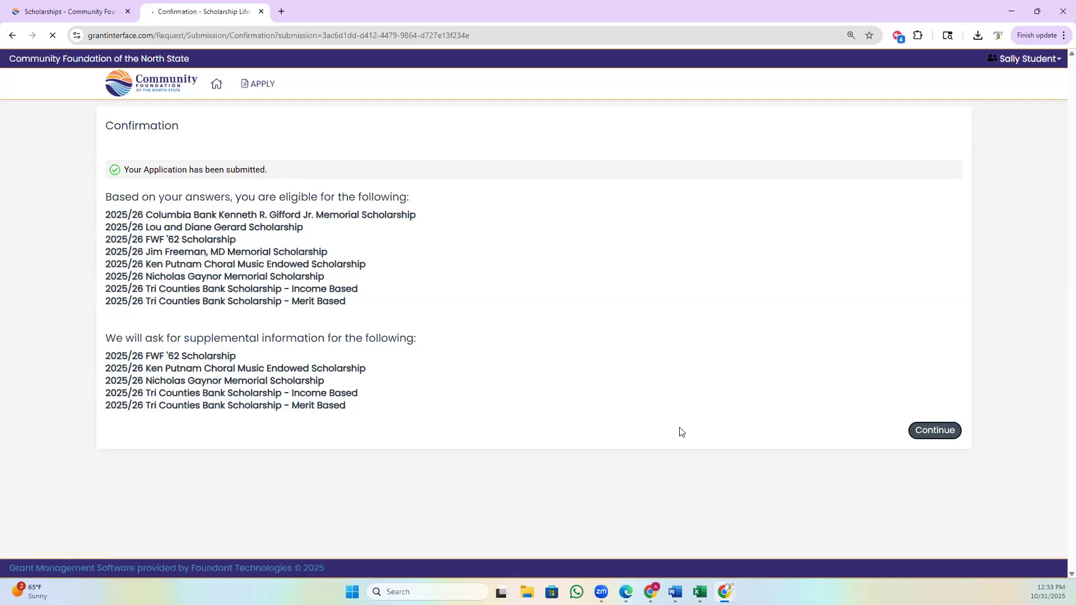
pyautogui.scroll(-1, 199, 323)
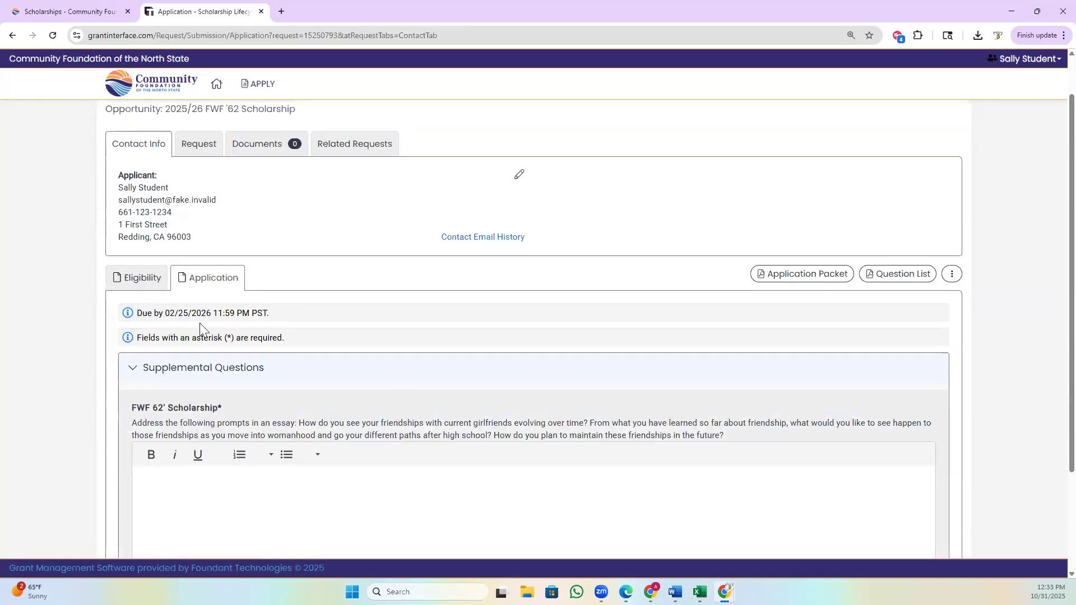
pyautogui.scroll(-3, 200, 323)
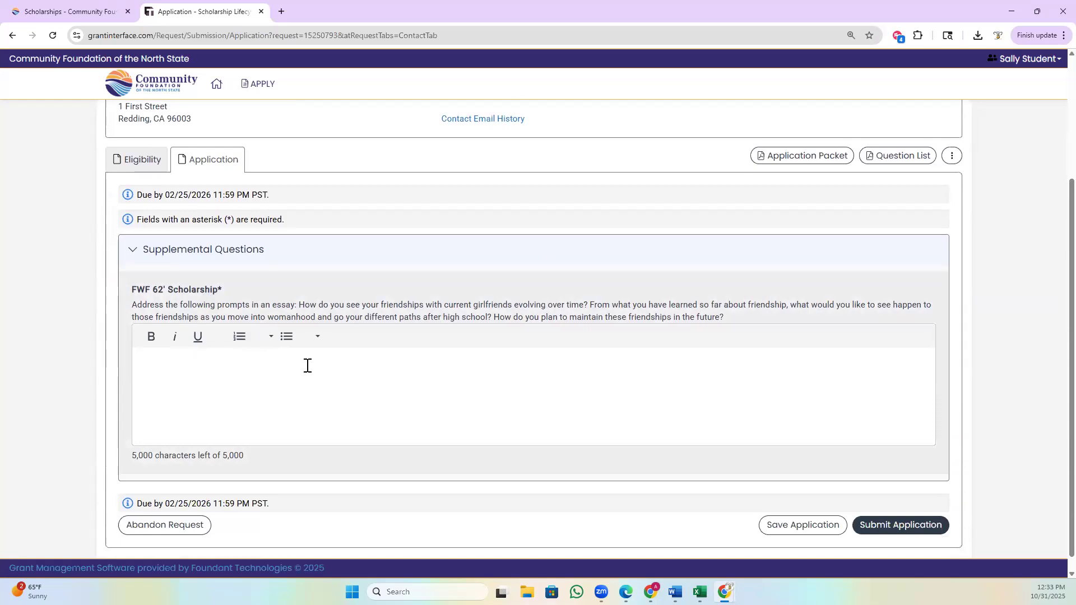
pyautogui.scroll(-1, 319, 359)
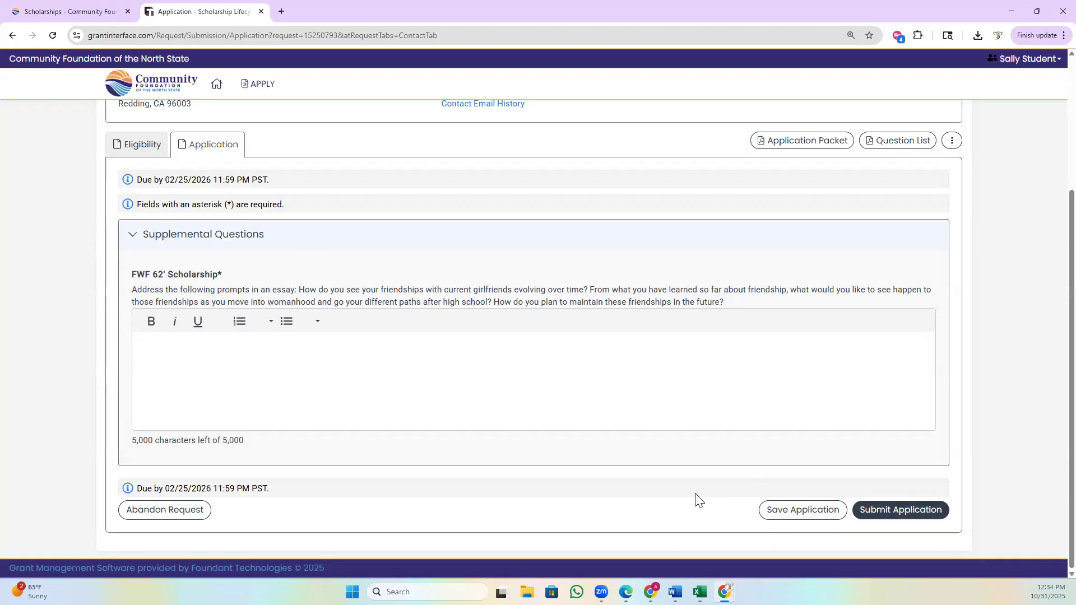
# Save the 2025/26 FWF '62 Scholarship application with its essay left blank and continue past the confirmation.
pyautogui.scroll(3, 610, 459)
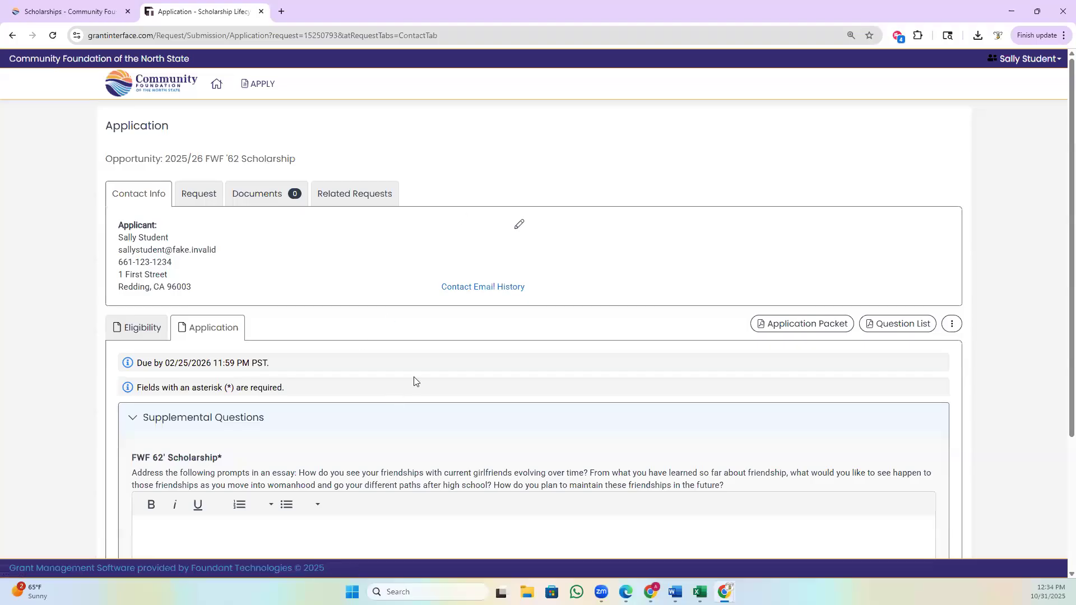
pyautogui.scroll(-3, 415, 381)
pyautogui.click(800, 510)
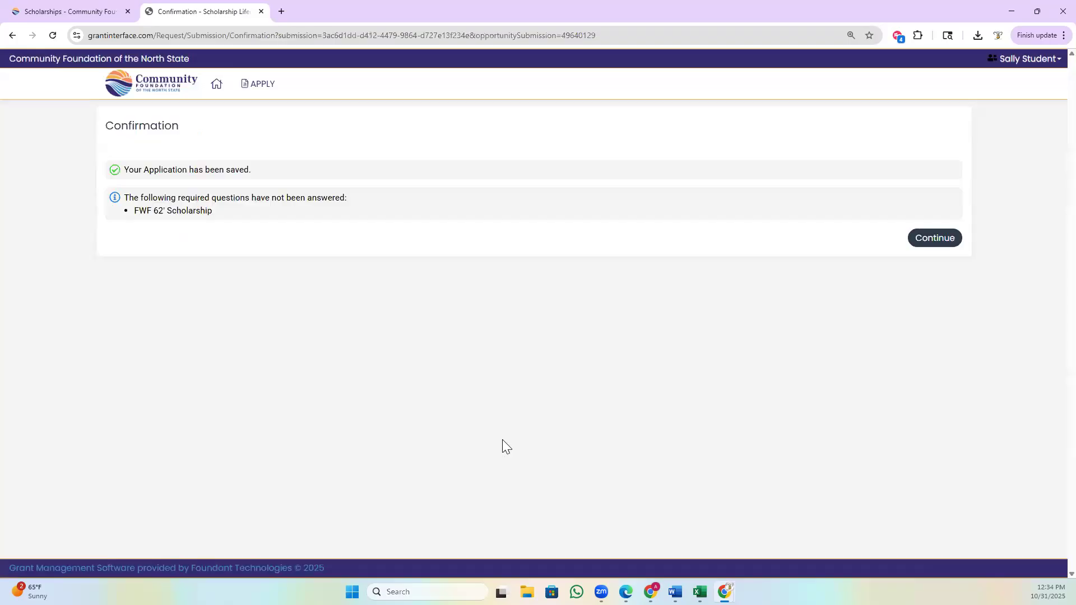
pyautogui.click(939, 239)
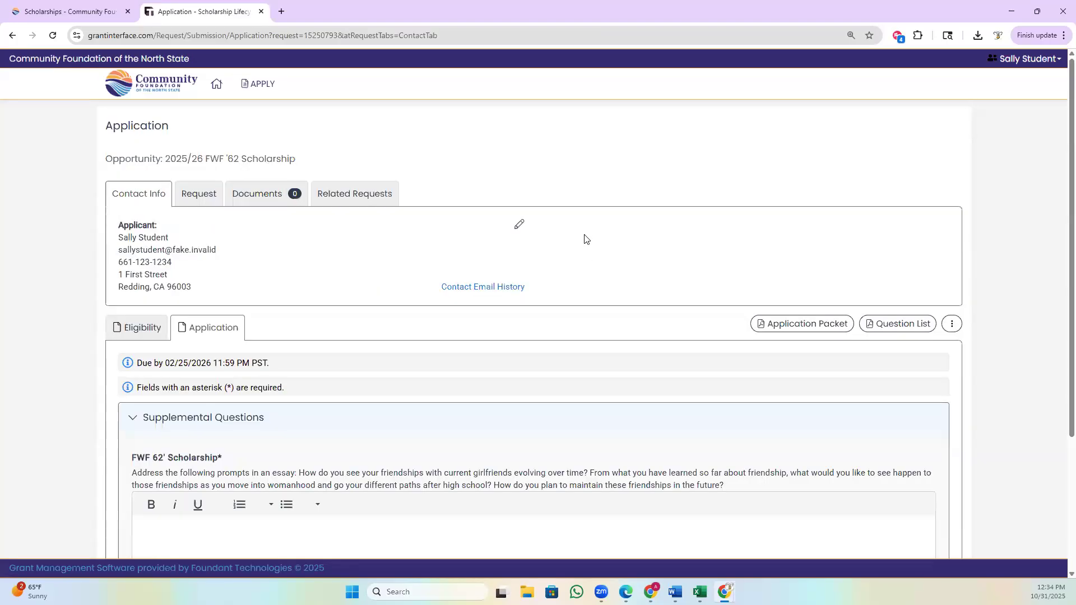
# Return to the applicant dashboard and review the scholarship applications under Action Needed and those assigned to the applicant.
pyautogui.click(216, 89)
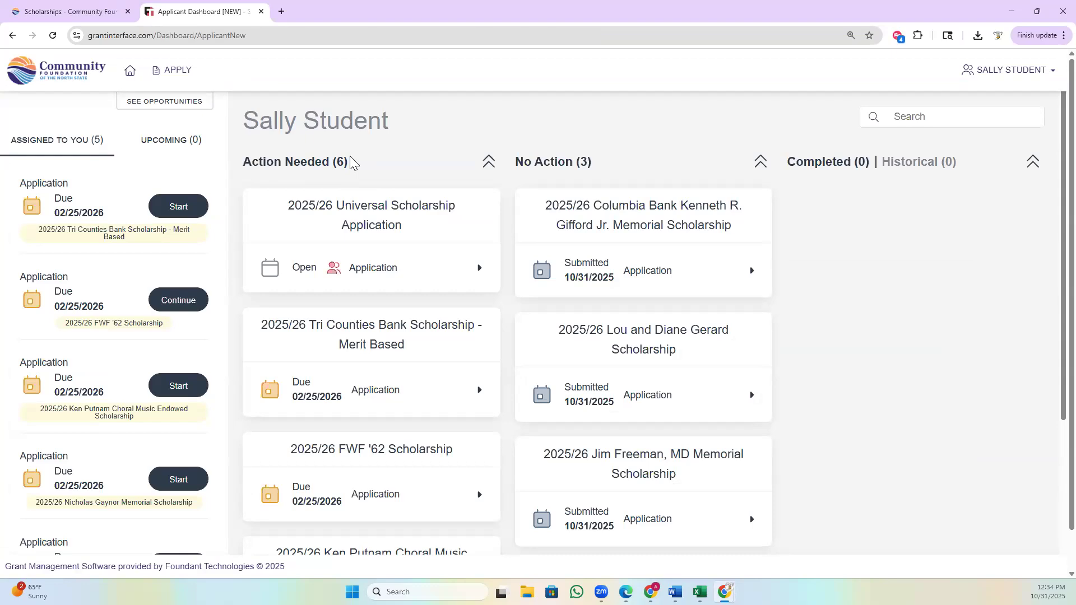
pyautogui.scroll(-1, 425, 150)
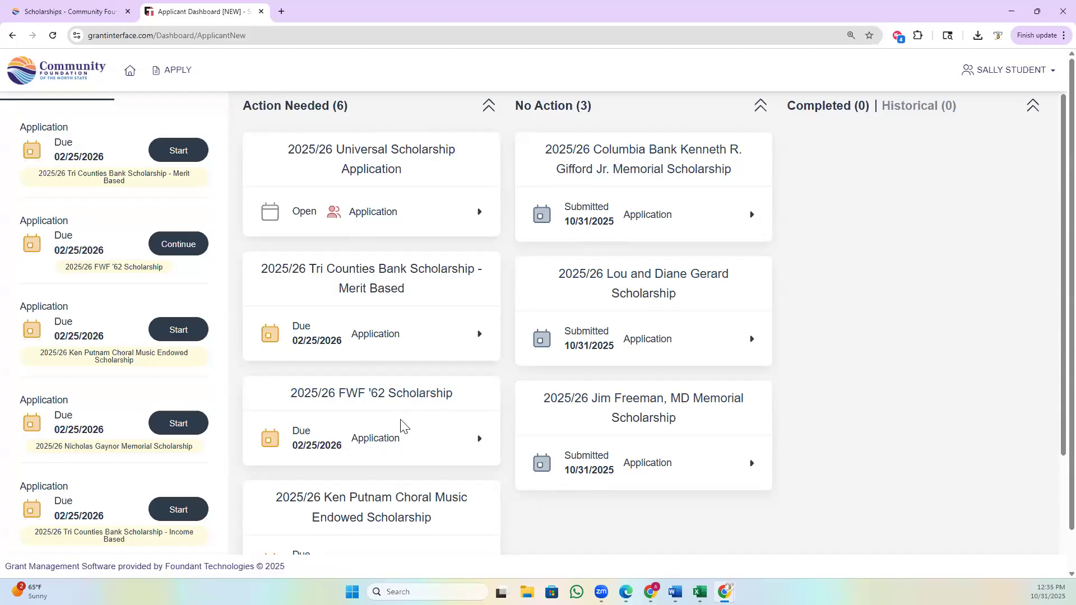
pyautogui.scroll(-2, 398, 439)
pyautogui.scroll(-3, 391, 465)
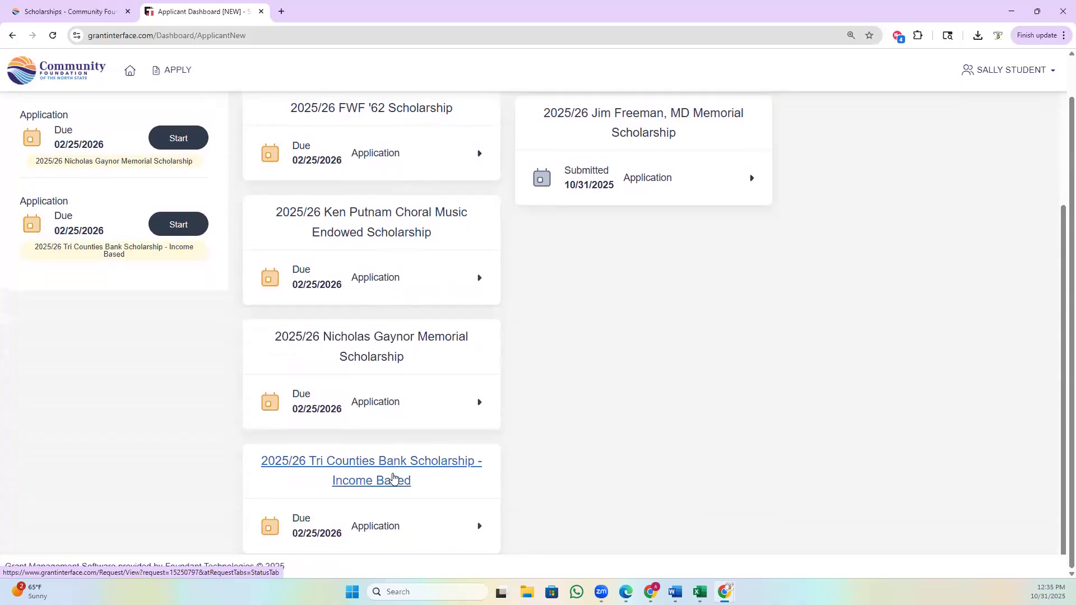
pyautogui.scroll(2, 394, 482)
pyautogui.scroll(3, 393, 478)
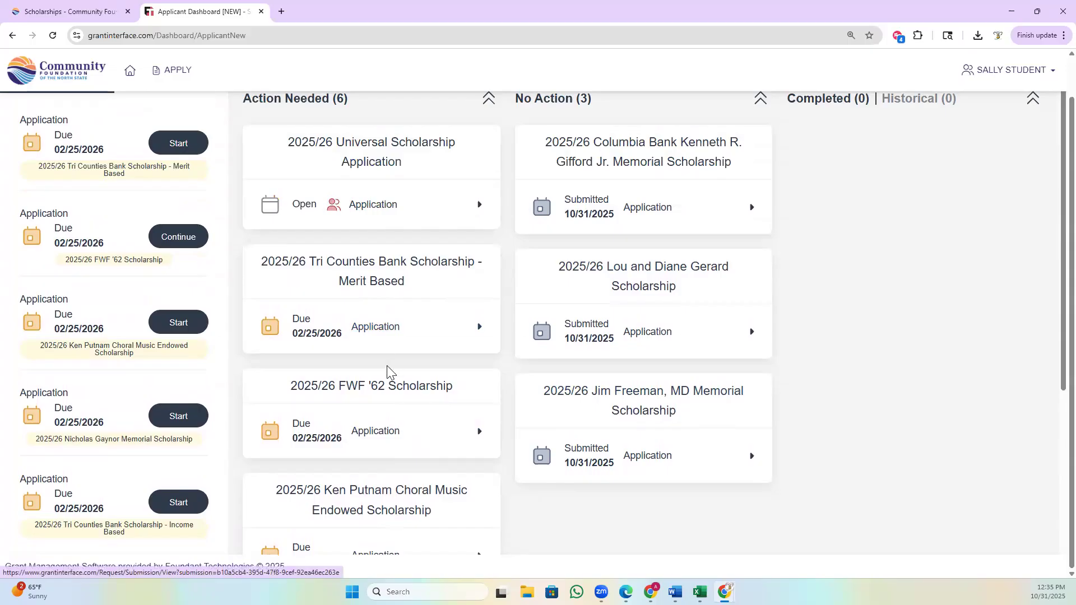
pyautogui.scroll(-1, 387, 381)
pyautogui.scroll(-1, 390, 397)
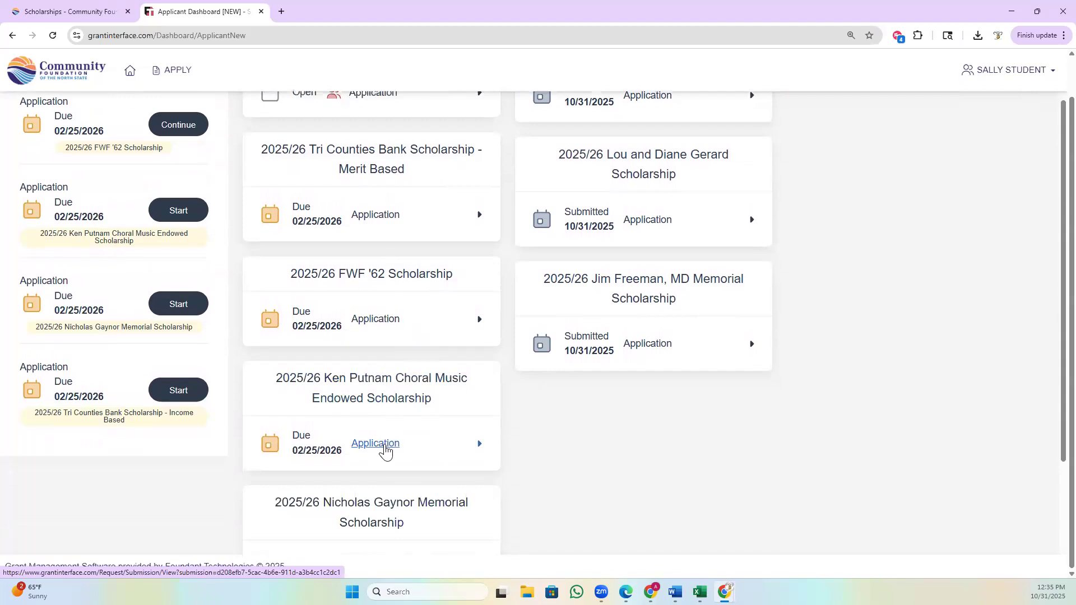
pyautogui.scroll(3, 143, 313)
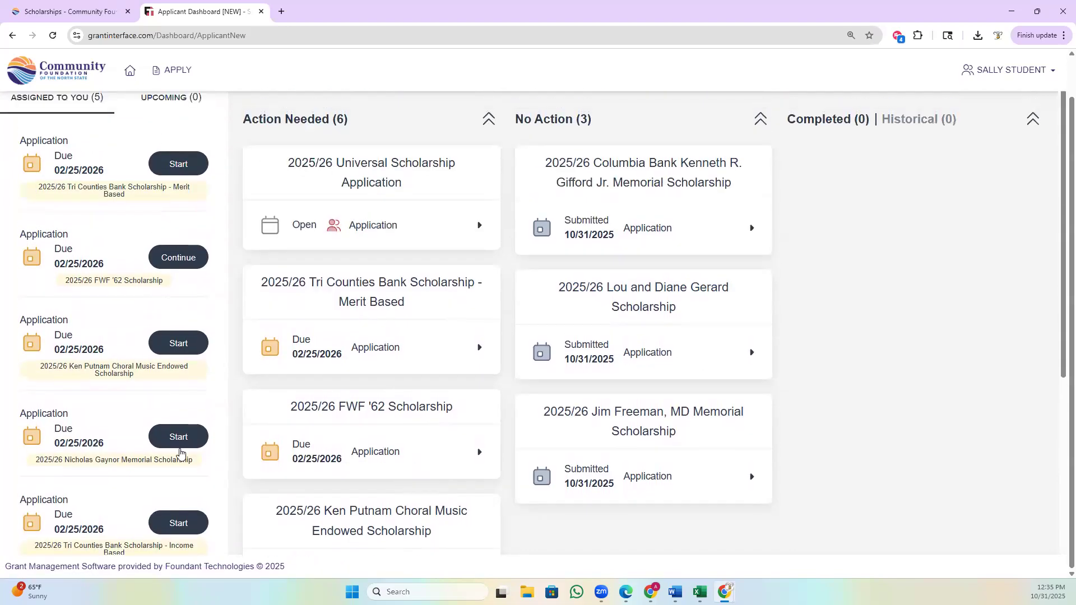
# Reopen the saved 2025/26 FWF '62 Scholarship application from the assigned list and go back to the dashboard.
pyautogui.click(173, 256)
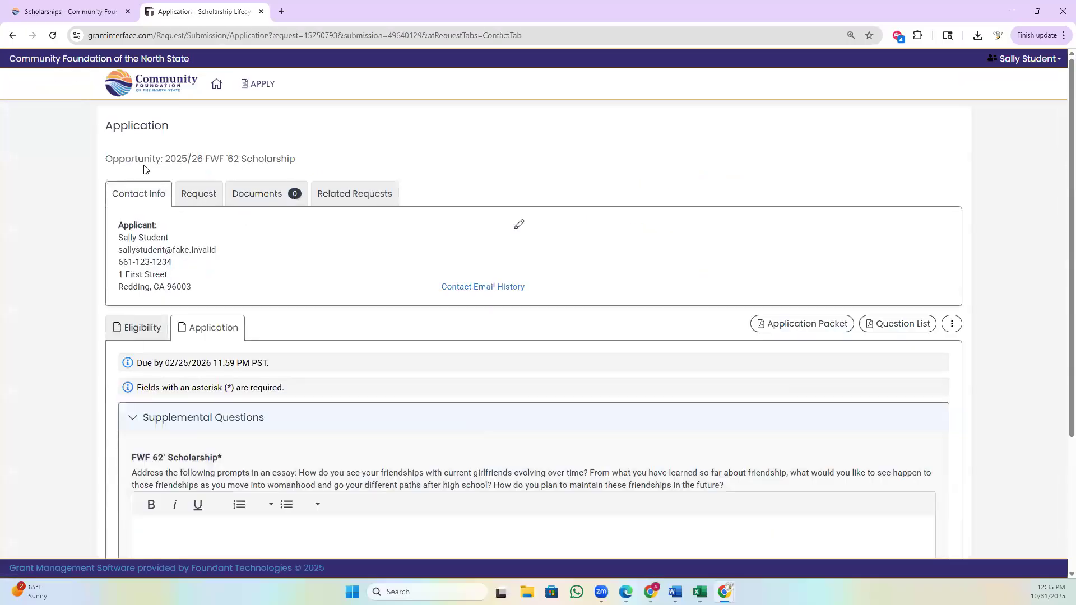
pyautogui.click(216, 84)
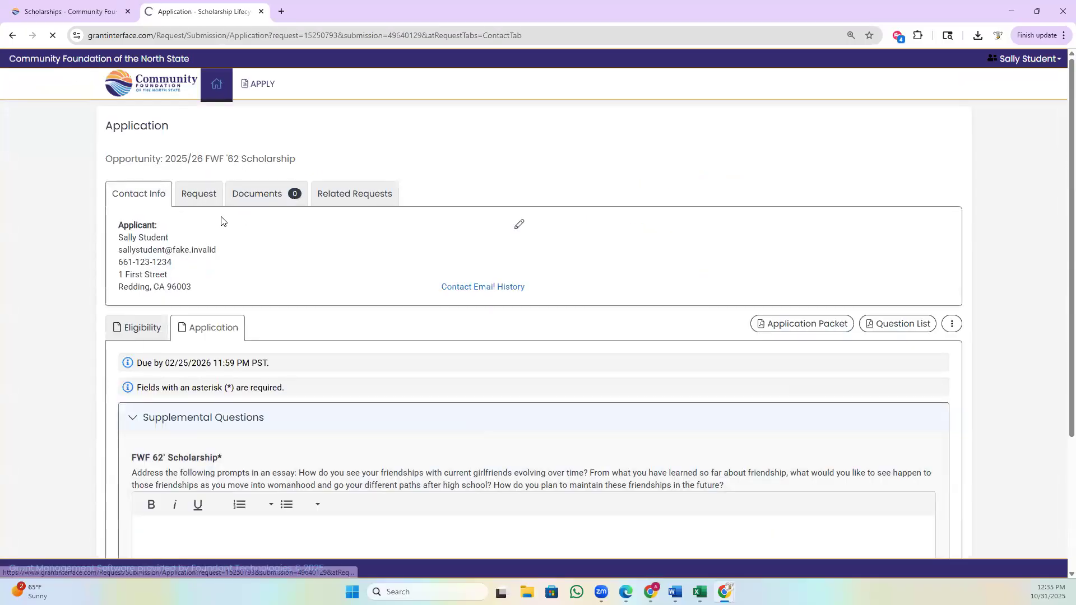
# Start the 2025/26 Nicholas Gaynor Memorial Scholarship application and examine its supplemental essay prompts and submission options.
pyautogui.scroll(-1, 134, 241)
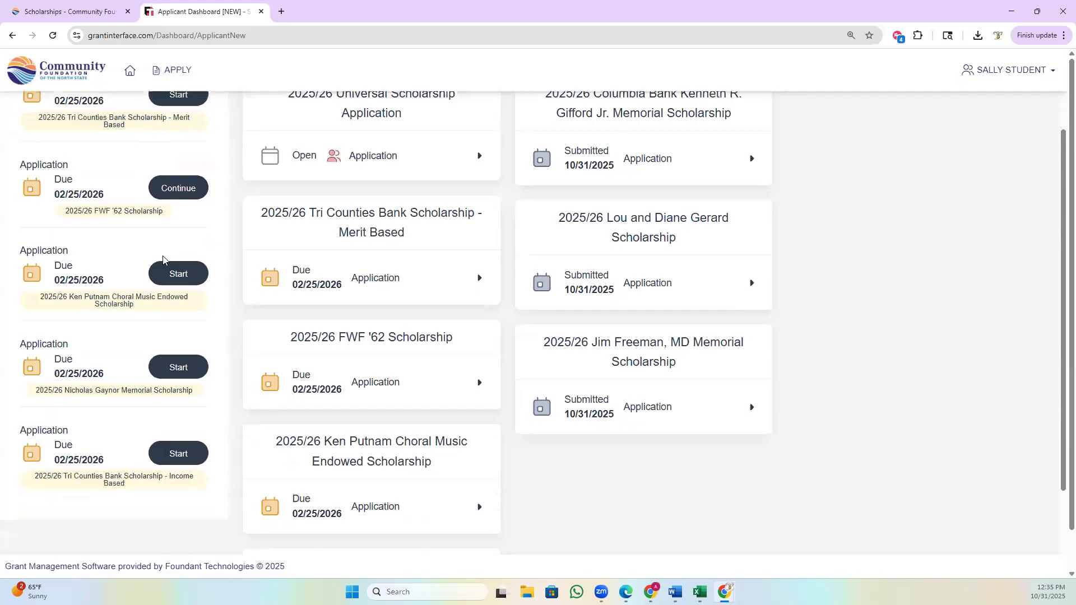
pyautogui.click(179, 368)
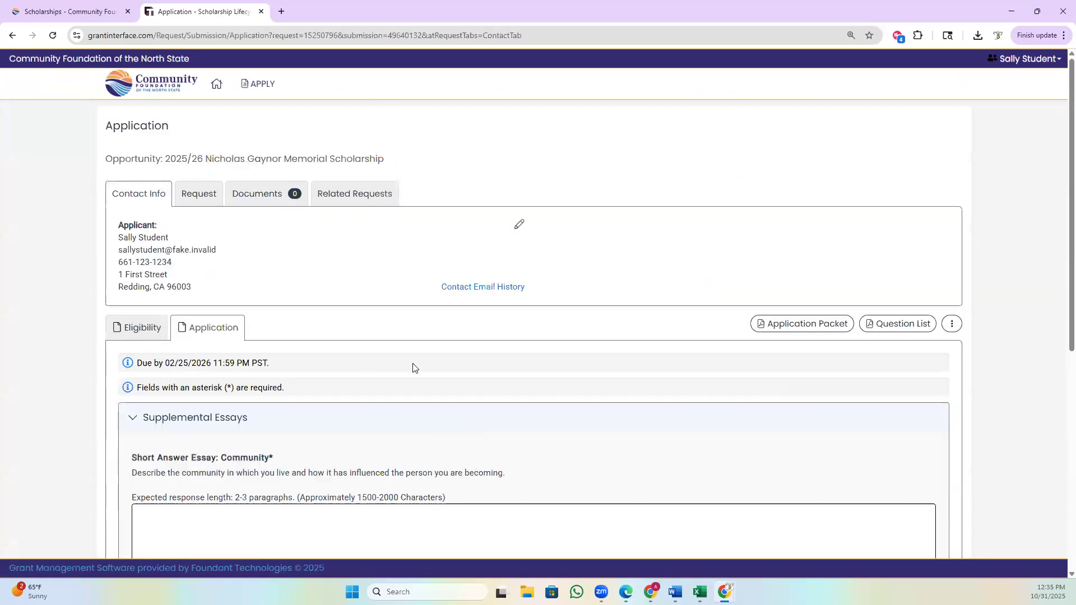
pyautogui.scroll(-4, 413, 359)
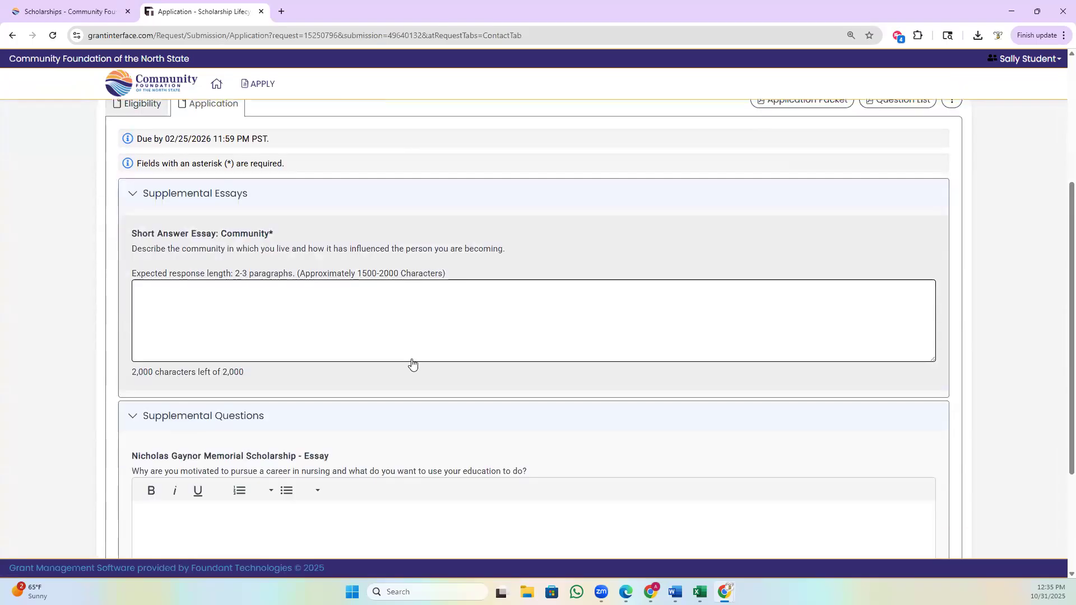
pyautogui.scroll(-2, 413, 358)
pyautogui.scroll(-1, 410, 361)
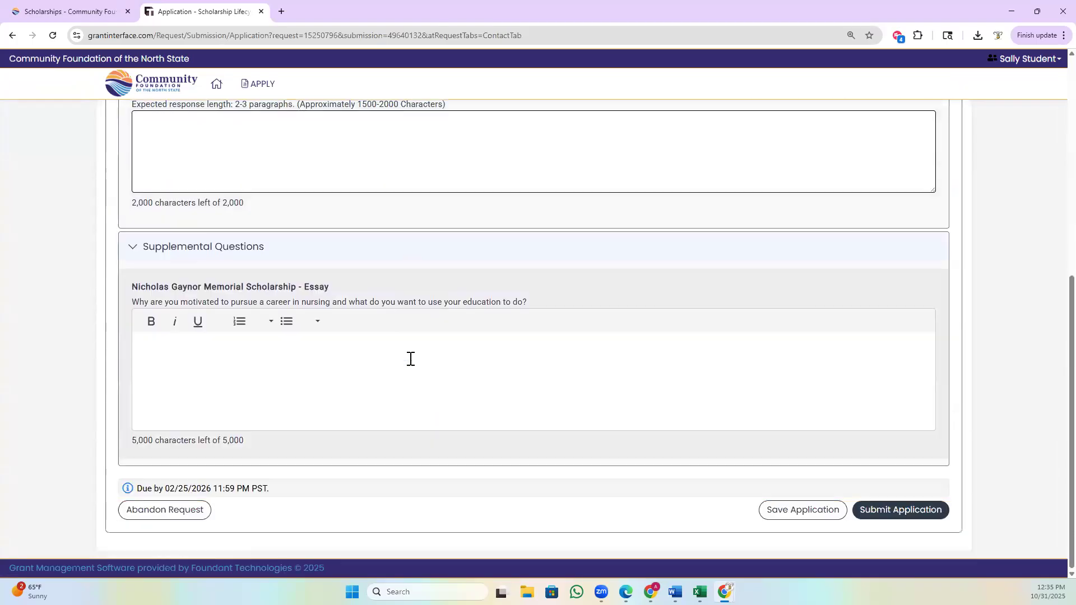
pyautogui.scroll(7, 410, 362)
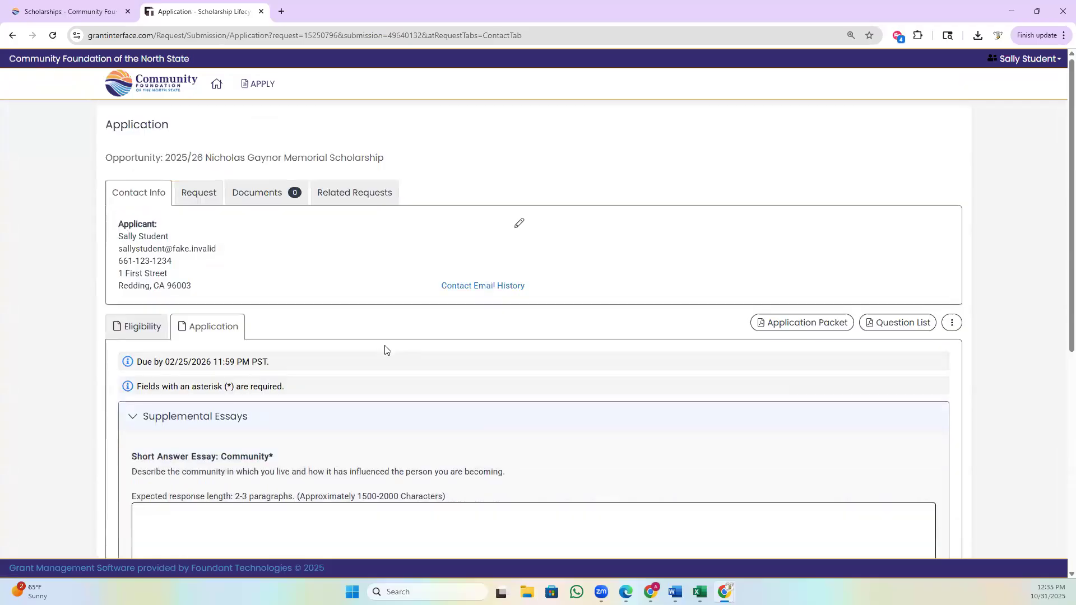
# Go back to the applicant dashboard and review the submitted scholarships under No Action.
pyautogui.click(230, 88)
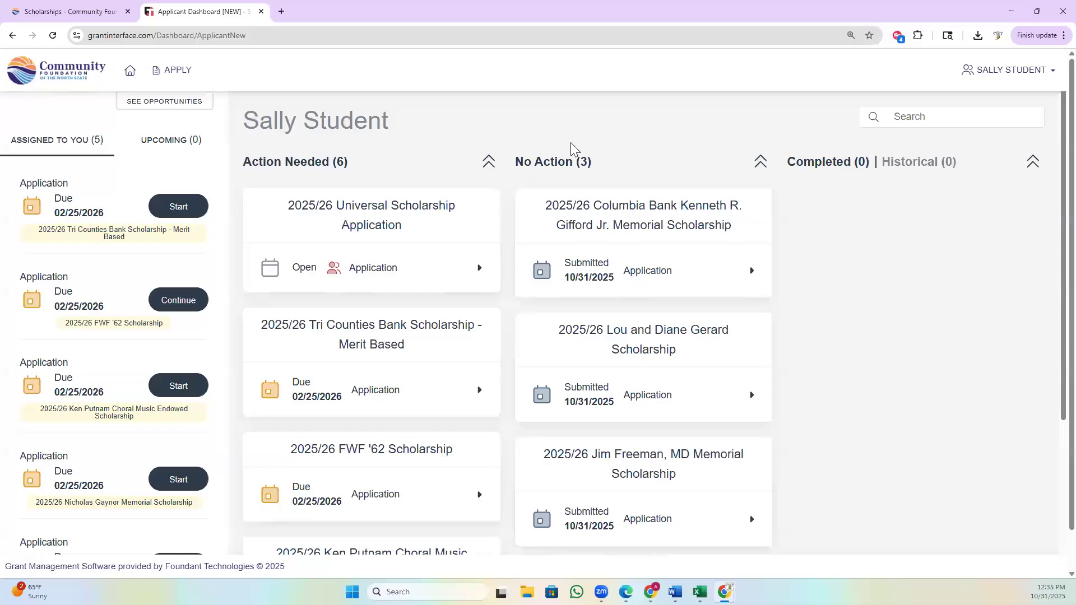
pyautogui.scroll(-1, 572, 149)
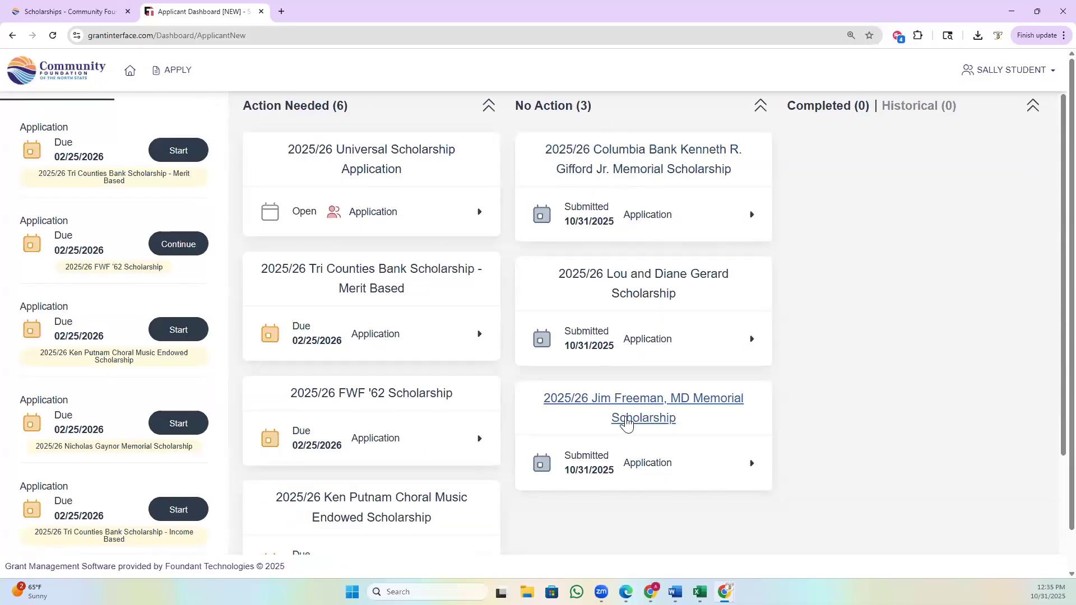
pyautogui.scroll(1, 583, 163)
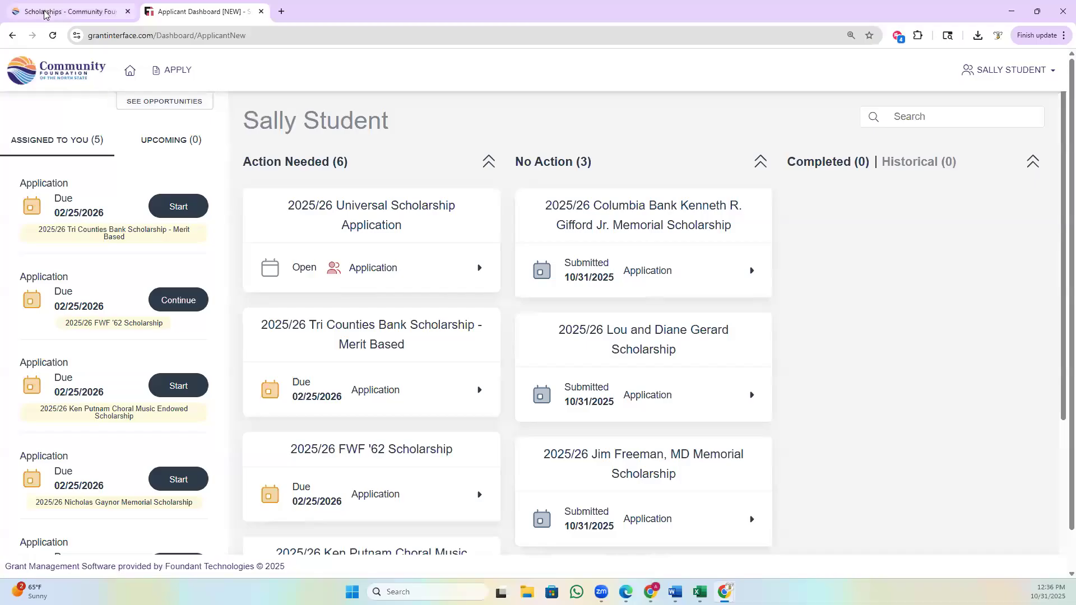
# Switch to the Community Foundation website, open its home page and look up the contact information in the footer.
pyautogui.moveTo(44, 14)
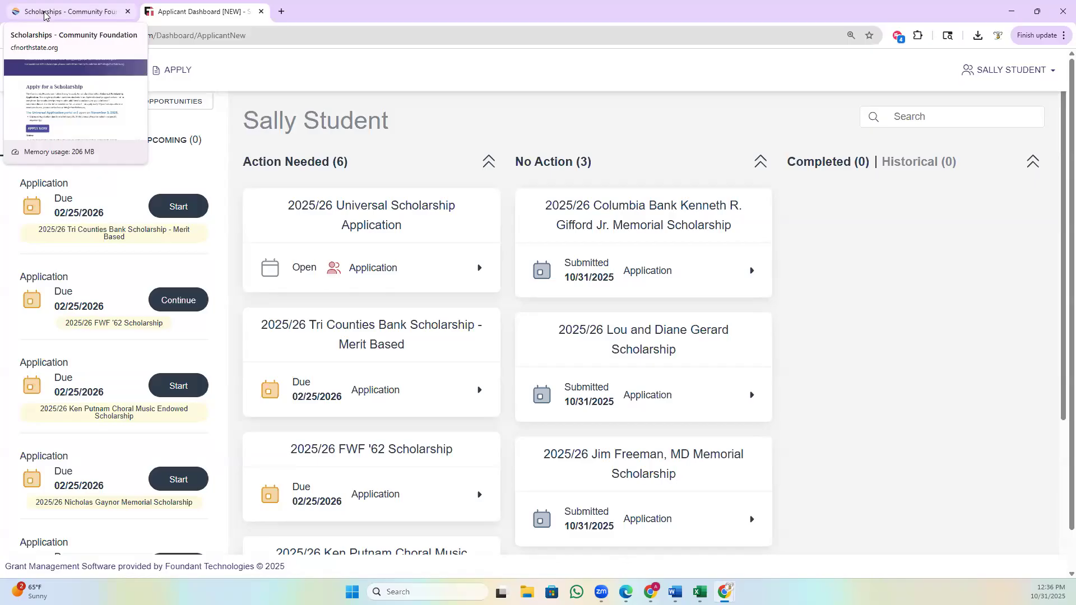
pyautogui.click(45, 14)
pyautogui.scroll(6, 355, 261)
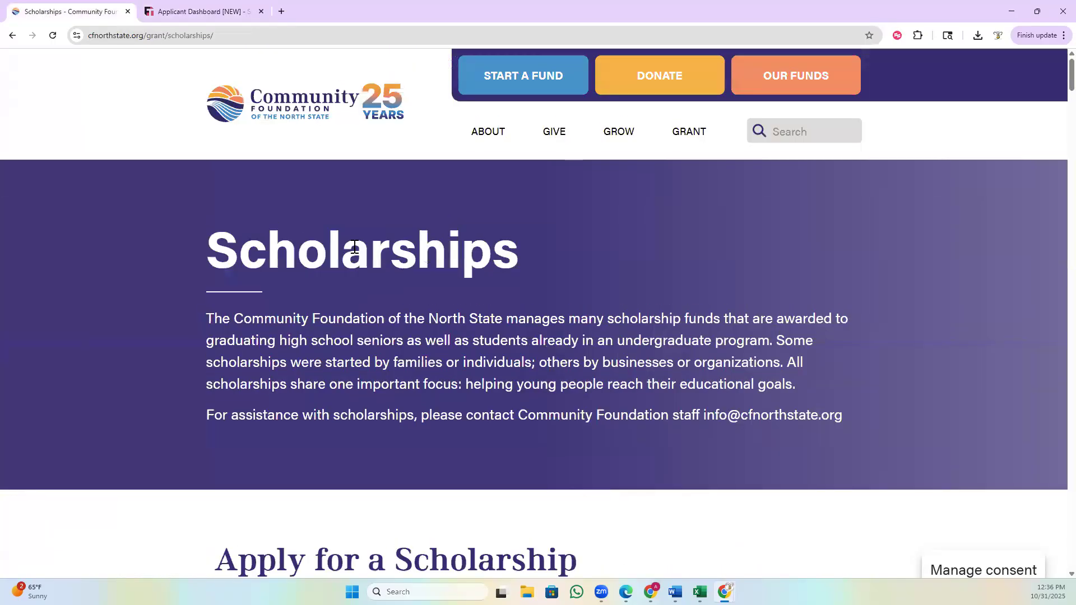
pyautogui.click(277, 112)
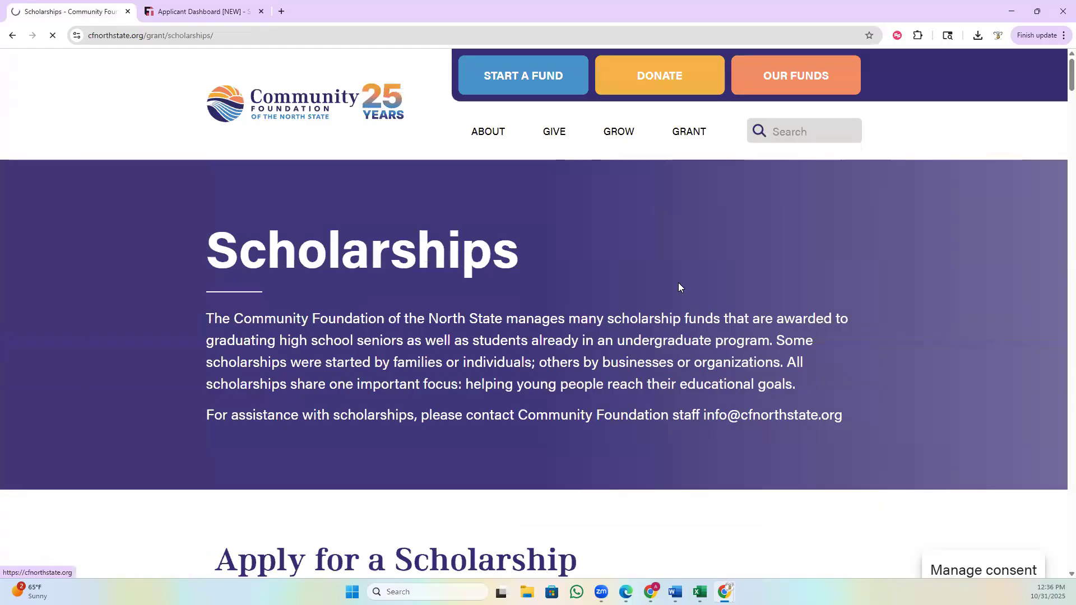
pyautogui.scroll(-20, 473, 276)
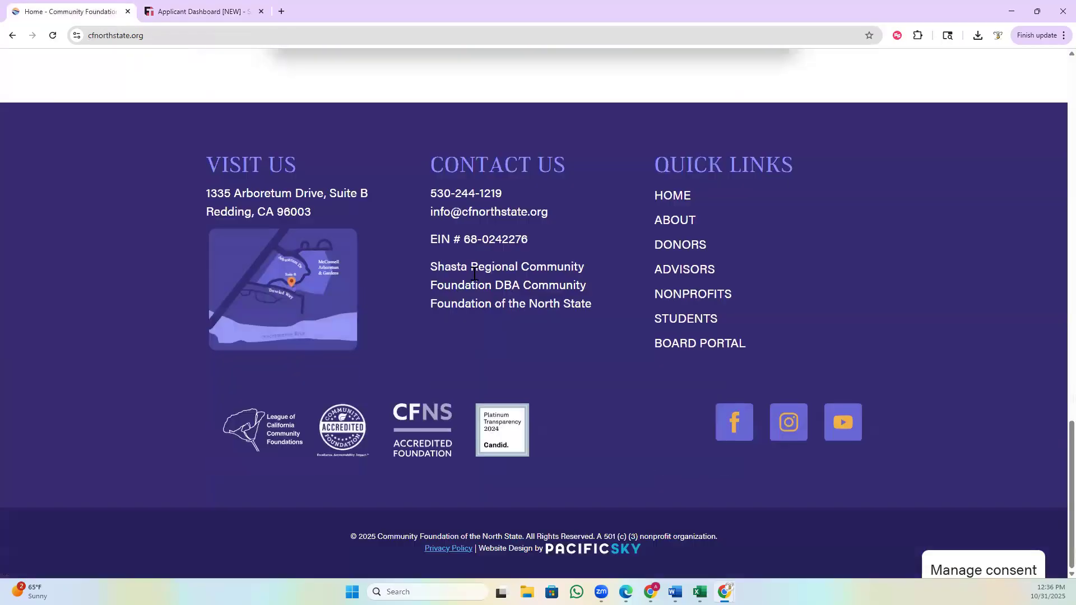